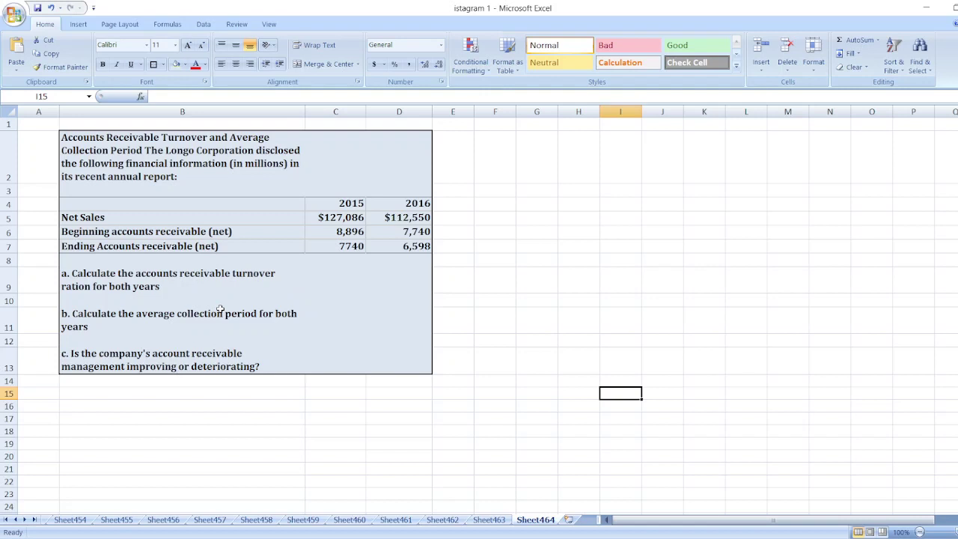
- Enter "a) Account Receivable Turnover Ratio = Net Sales / Average Account Receivables" in cell B16
{"action": "left_click", "coordinate": [140, 406]}
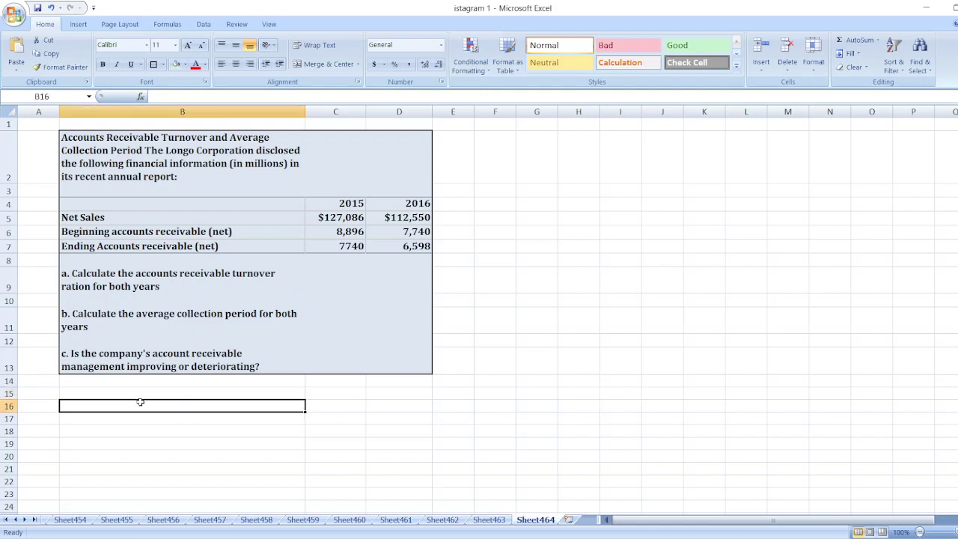
{"action": "type", "text": "a) "}
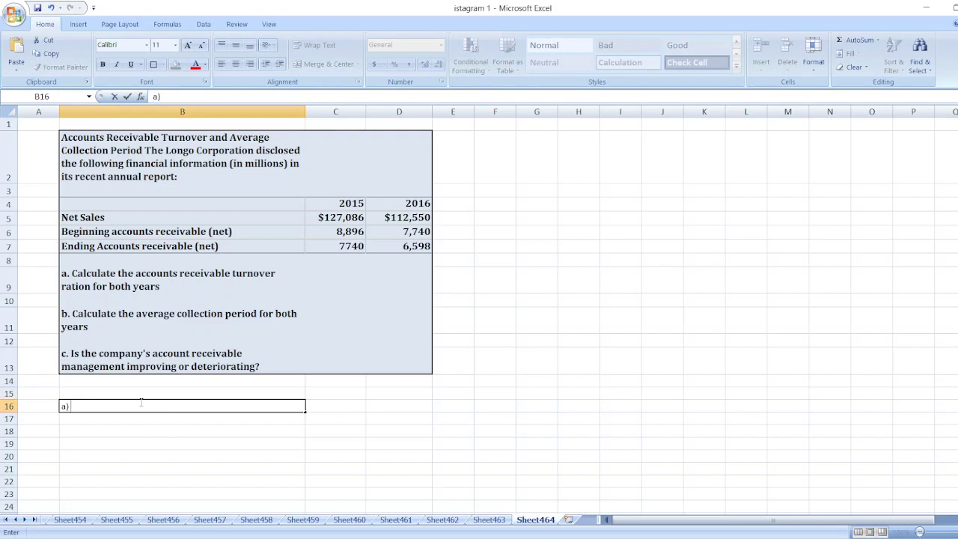
{"action": "type", "text": "Account Recei"}
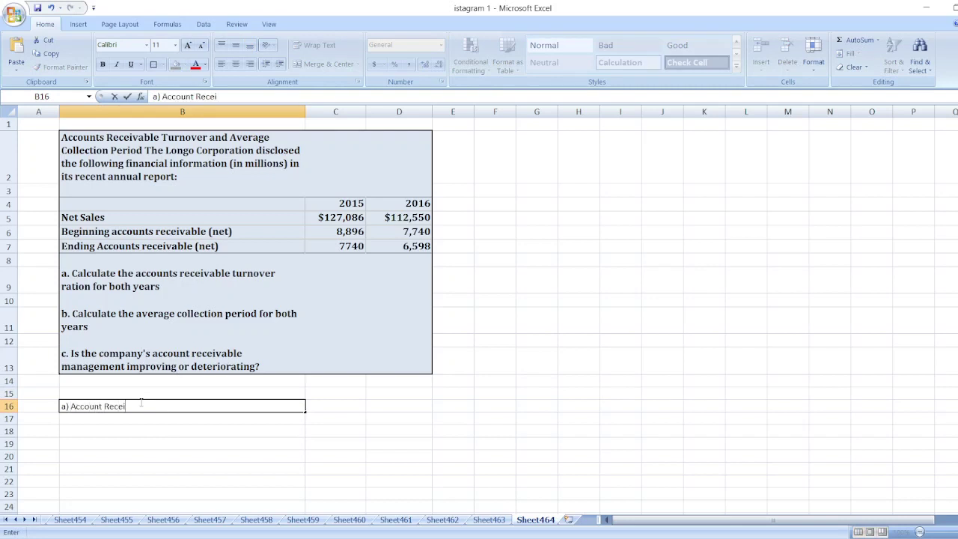
{"action": "type", "text": "vable Tr"}
{"action": "key", "text": "BackSpace"}
{"action": "key", "text": "BackSpace"}
{"action": "key", "text": "BackSpace"}
{"action": "type", "text": "urnover Ratio = "}
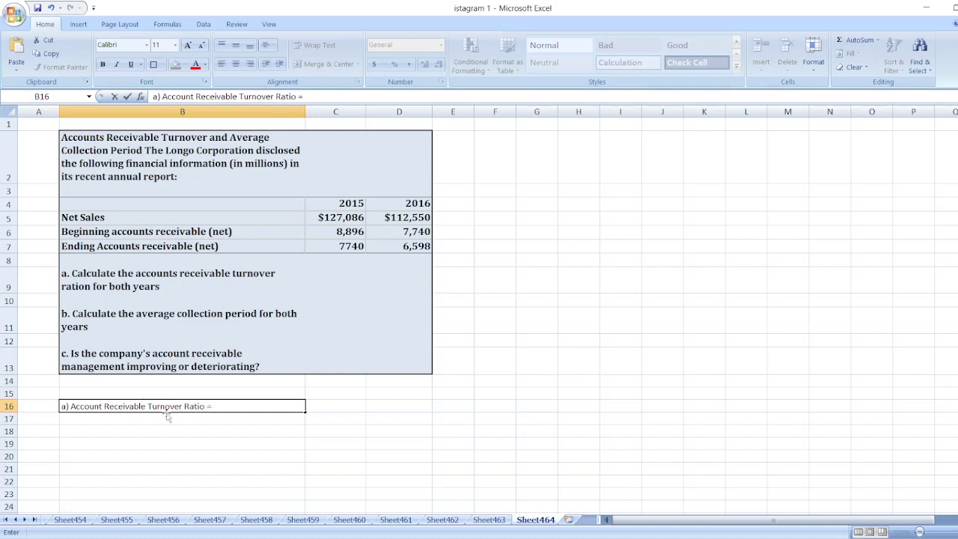
{"action": "type", "text": "Net Sales / A"}
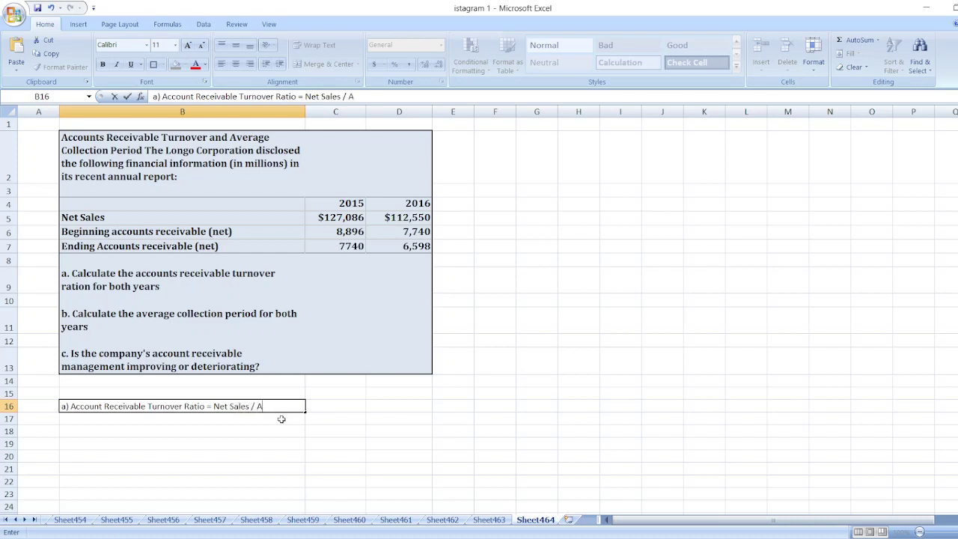
{"action": "type", "text": "verage Account Receivable"}
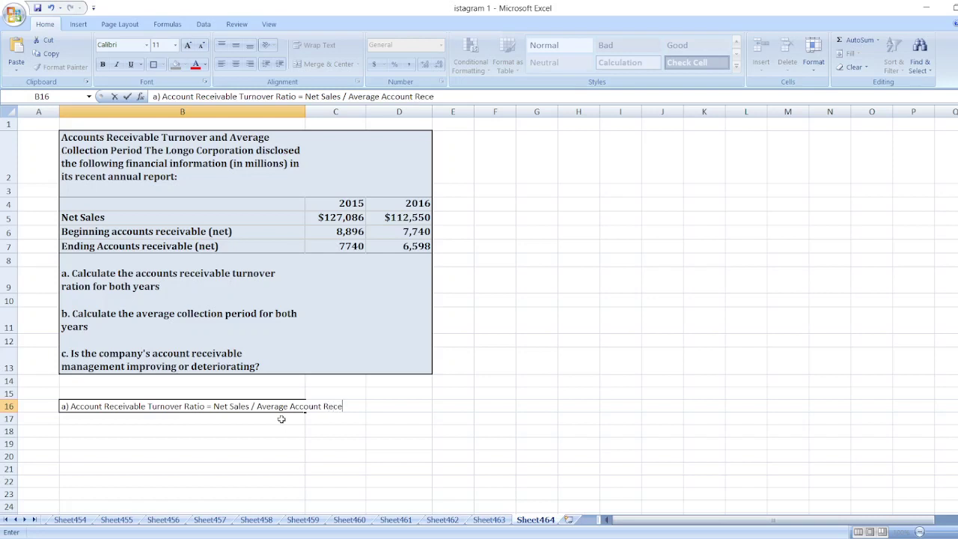
{"action": "type", "text": "s"}
{"action": "key", "text": "Return"}
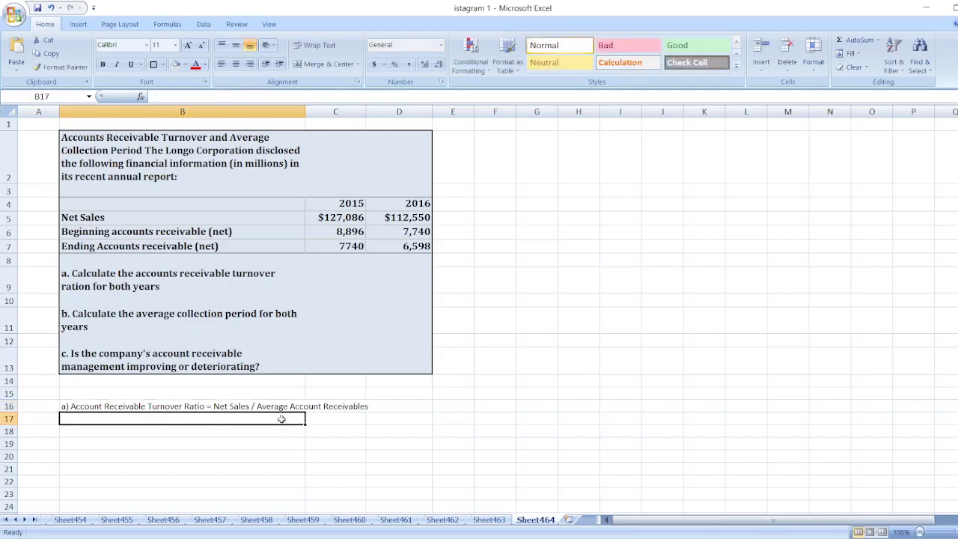
- Add the heading "For Year 2015:" in cell B17 beneath the ratio formula
{"action": "type", "text": "Fo"}
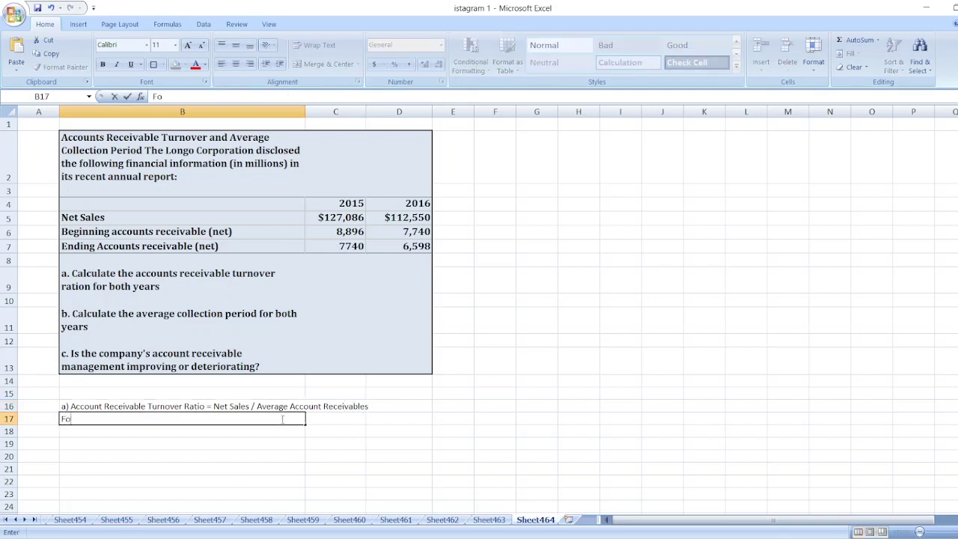
{"action": "type", "text": "r Year 2015:"}
{"action": "key", "text": "Return"}
- Write the 2015 working in B18 as "Account Receivable Turnover Ratio = $127,086/(($8,896+$7,740)/2)"
{"action": "type", "text": "Accoun"}
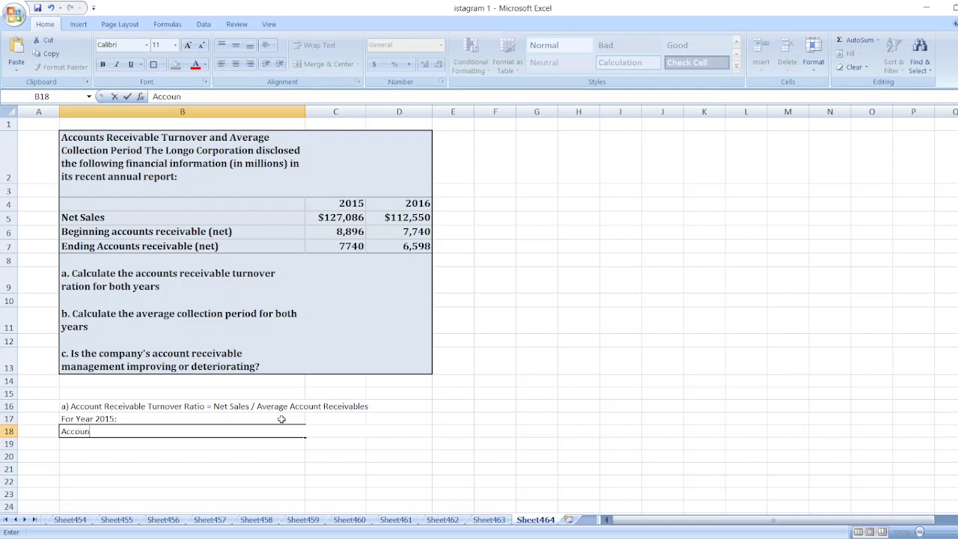
{"action": "type", "text": "t Receivable Turnover"}
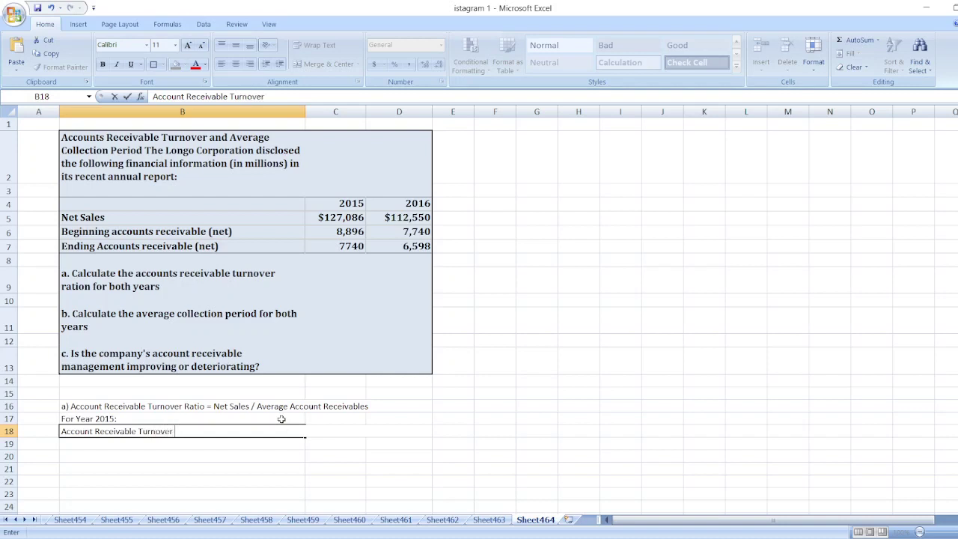
{"action": "type", "text": " = Ratio = $127"}
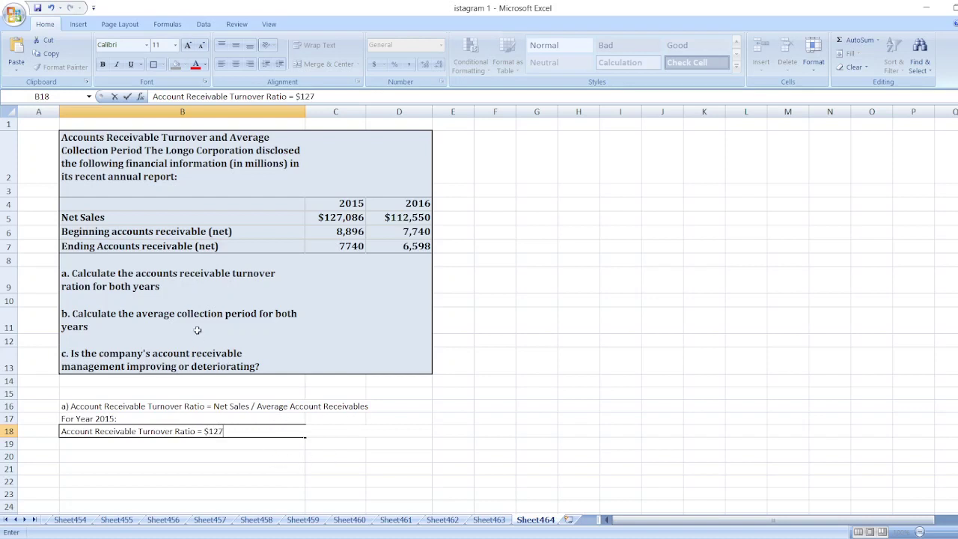
{"action": "type", "text": ",086/(($"}
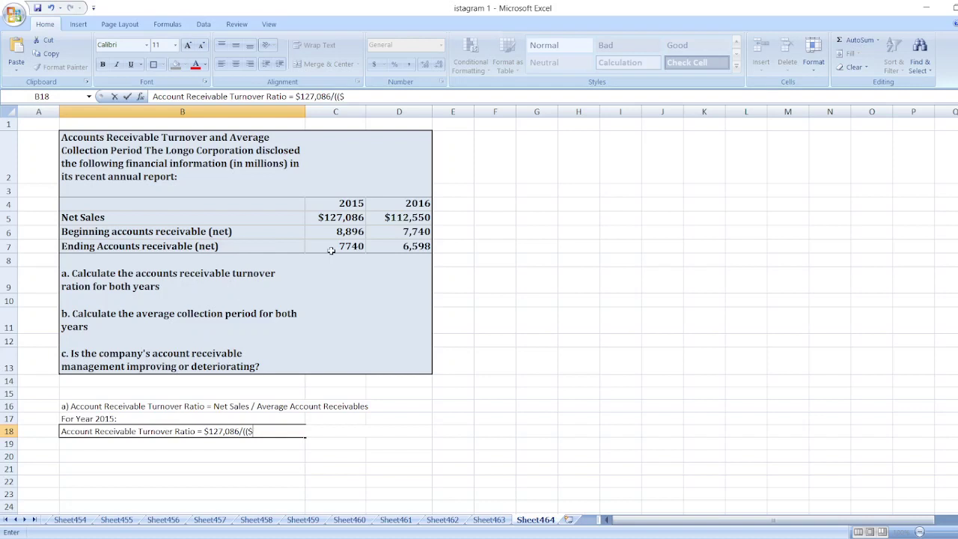
{"action": "type", "text": "8,896+$7,740"}
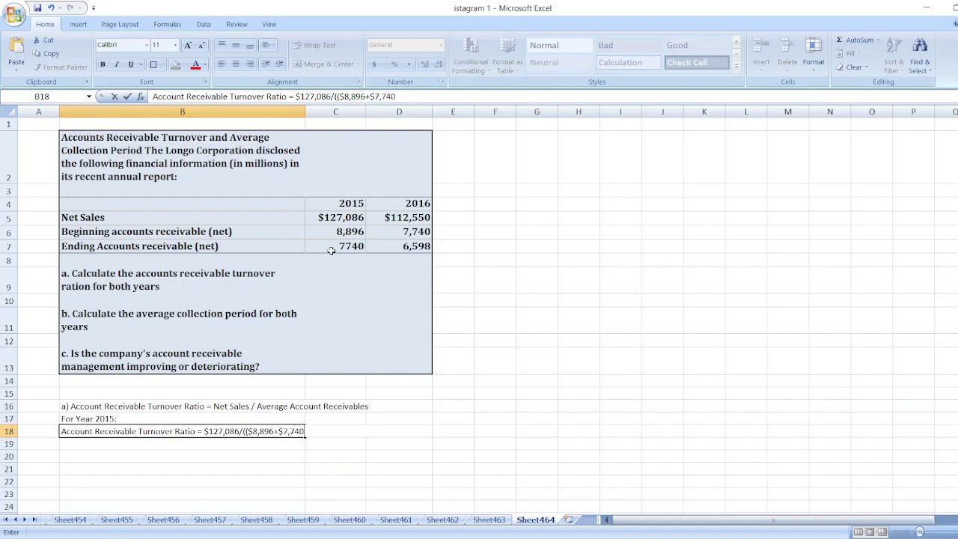
{"action": "type", "text": ")/2"}
- In H13, add the 2015 beginning and ending accounts receivable with the formula =C6+C7
{"action": "left_click", "coordinate": [569, 349]}
{"action": "type", "text": "="}
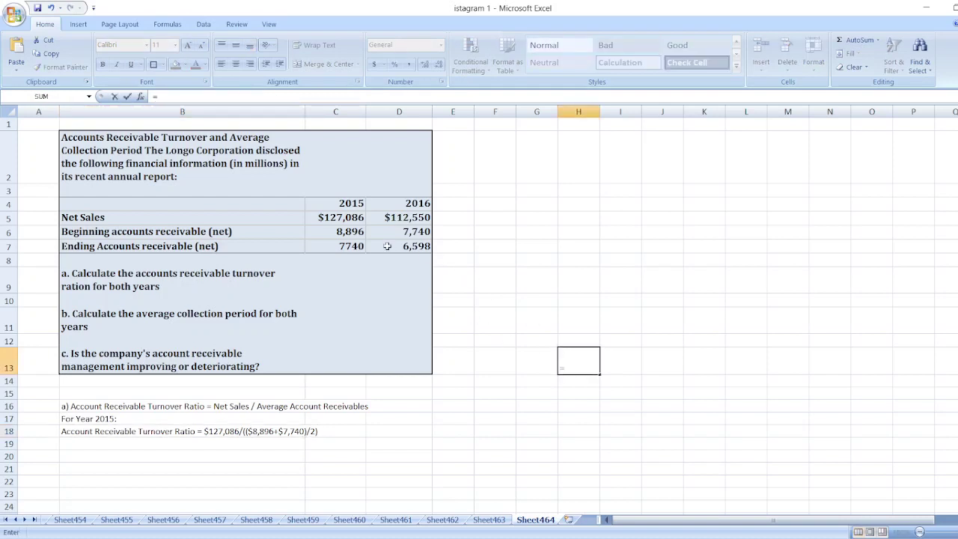
{"action": "left_click", "coordinate": [352, 232]}
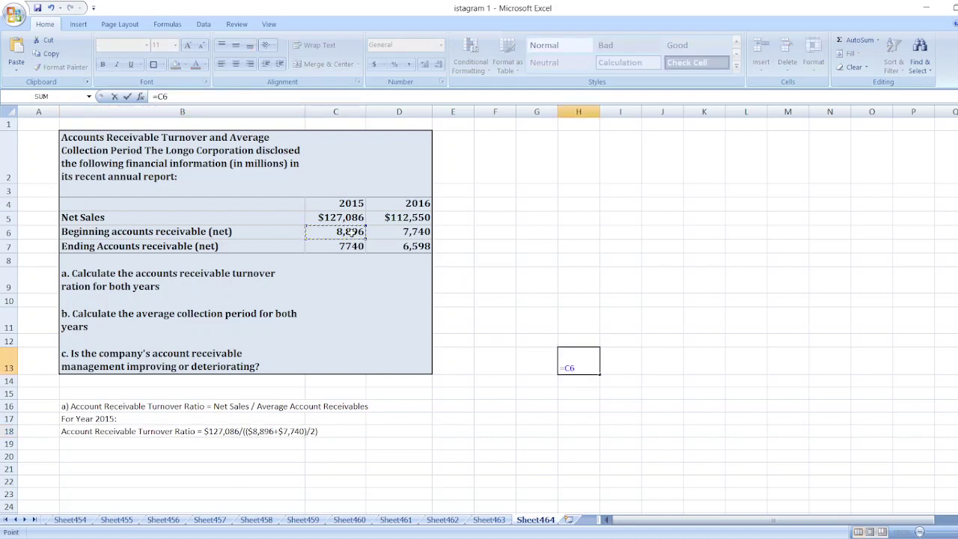
{"action": "type", "text": "+"}
{"action": "left_click", "coordinate": [339, 246]}
{"action": "key", "text": "Return"}
- In H14, compute the 2015 average receivables by halving the sum with =H13/2
{"action": "type", "text": "="}
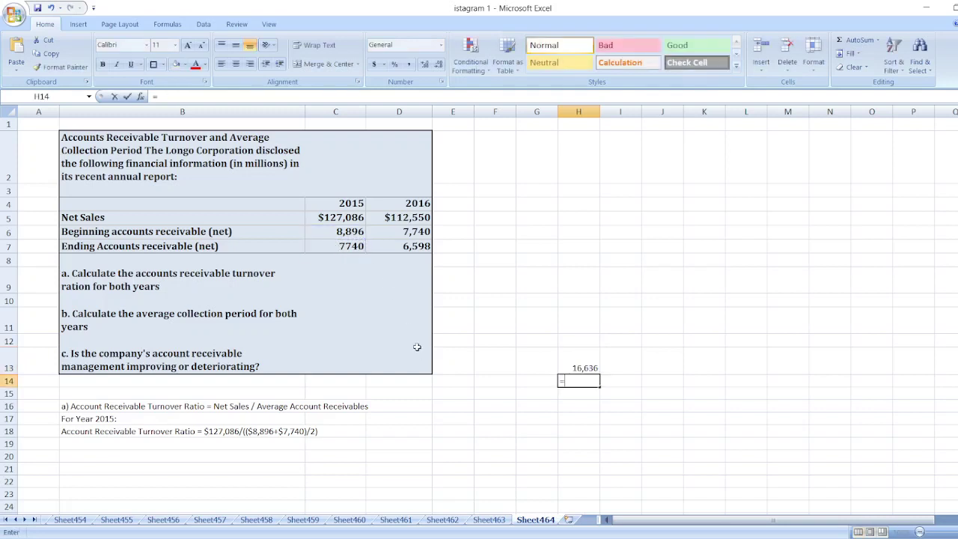
{"action": "key", "text": "Up"}
{"action": "type", "text": "/"}
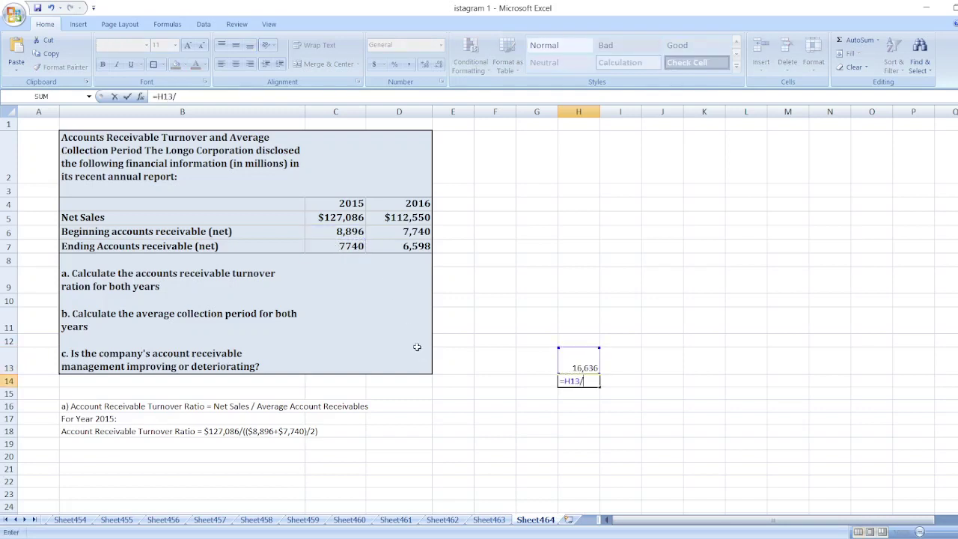
{"action": "type", "text": "2"}
{"action": "key", "text": "Return"}
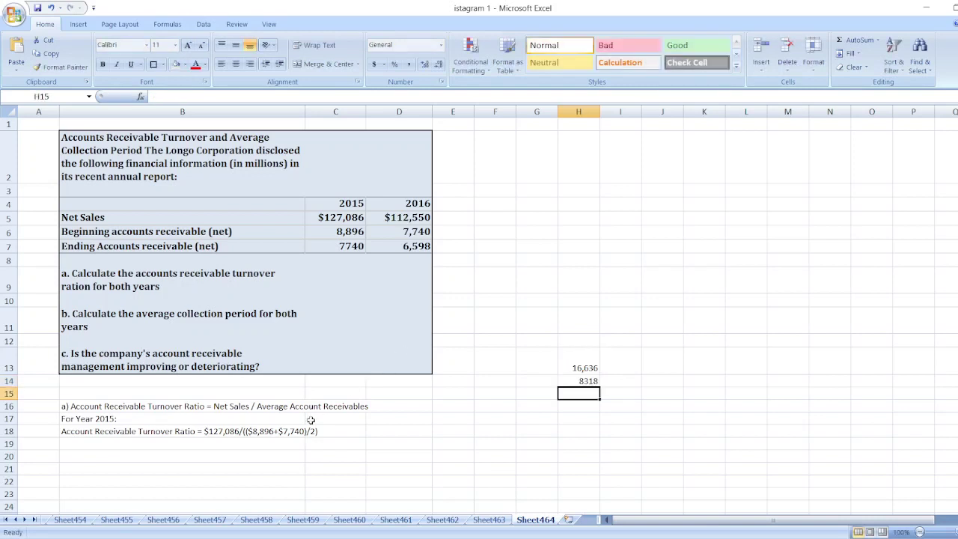
- Extend the 2015 ratio working in B18 with "= $127,086 / $8,318 ="
{"action": "left_click", "coordinate": [291, 431]}
{"action": "double_click", "coordinate": [290, 432]}
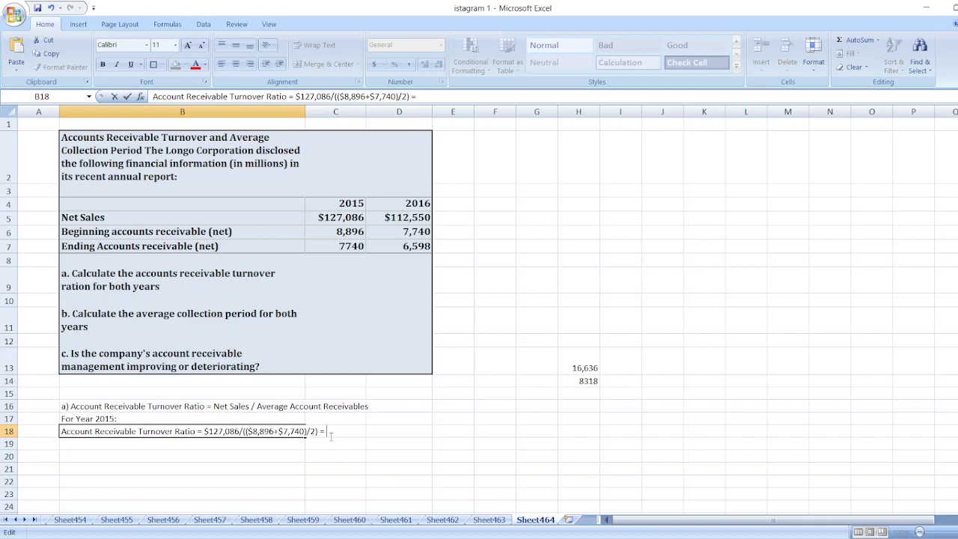
{"action": "type", "text": "$127,086 / $8,31"}
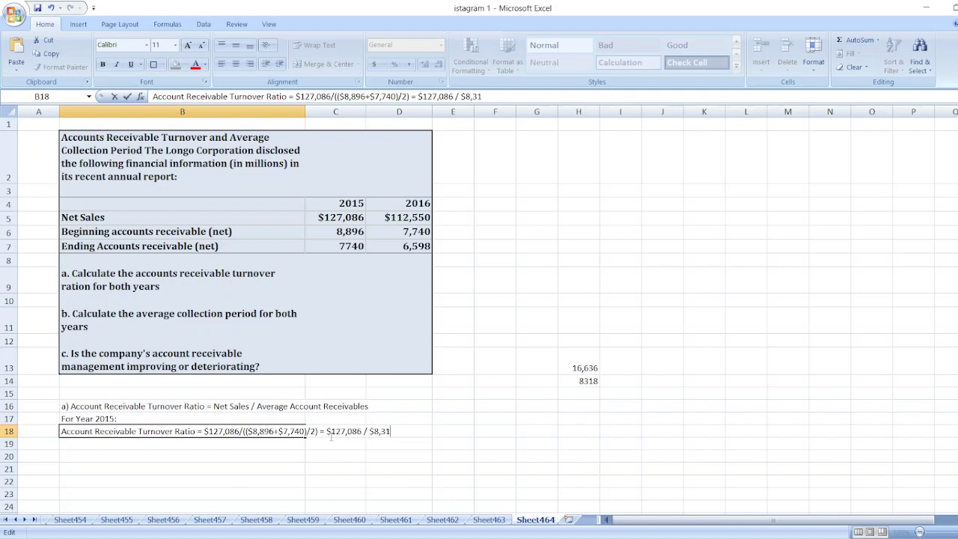
{"action": "type", "text": "8 ="}
- In H15, divide the 2015 net sales by the average receivables with the formula =C5/H14
{"action": "left_click", "coordinate": [583, 393]}
{"action": "type", "text": "="}
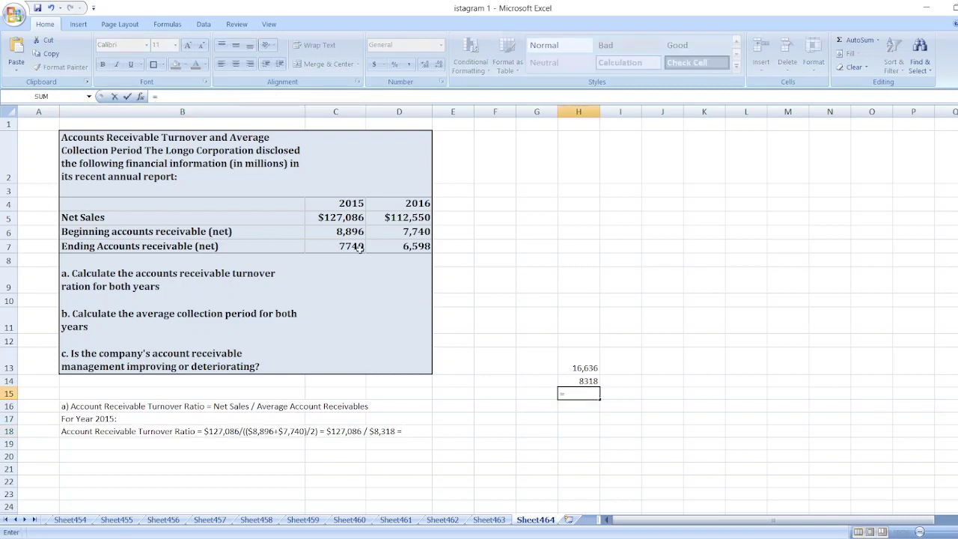
{"action": "left_click", "coordinate": [339, 217]}
{"action": "type", "text": "/"}
{"action": "left_click", "coordinate": [586, 381]}
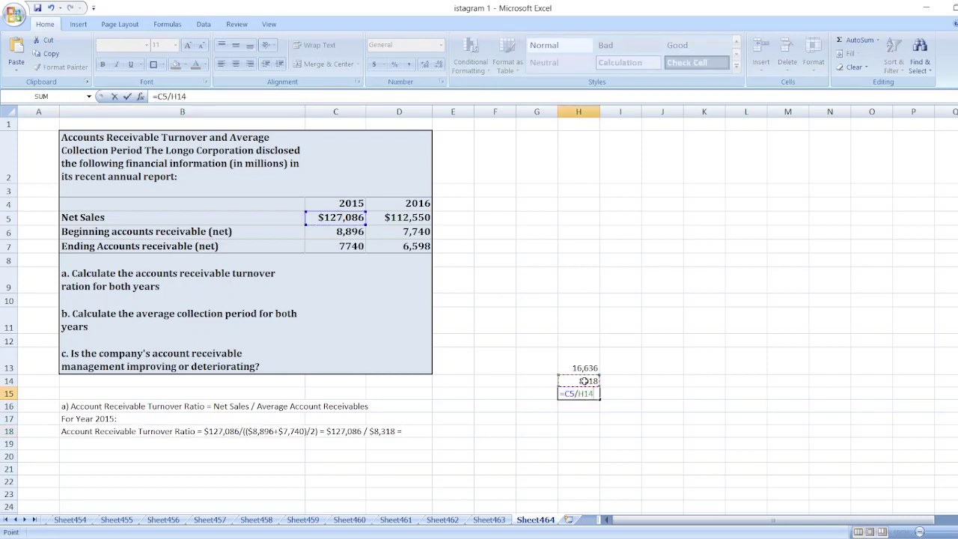
{"action": "key", "text": "Return"}
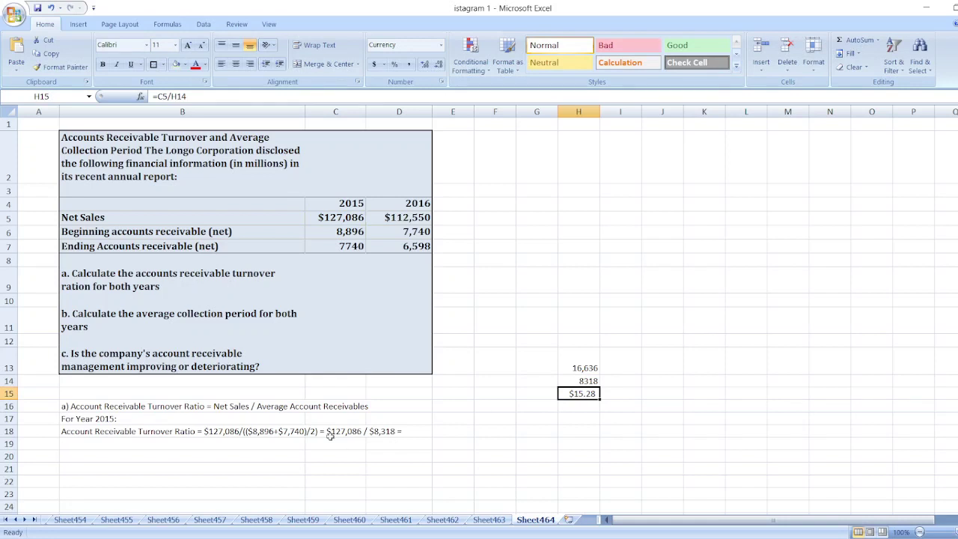
- Complete the 2015 ratio working in B18 by appending the result "15.28 times"
{"action": "double_click", "coordinate": [258, 431]}
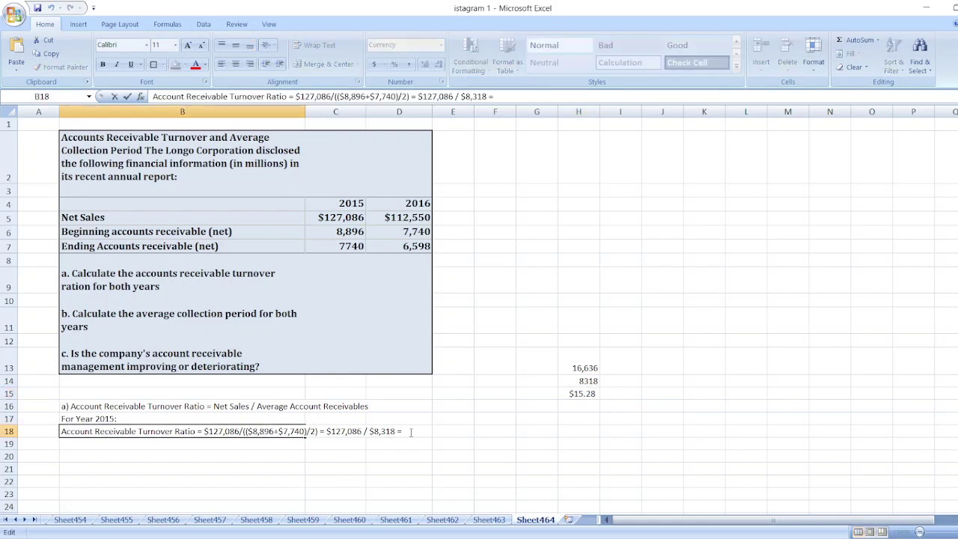
{"action": "type", "text": "15.28 times"}
{"action": "key", "text": "Return"}
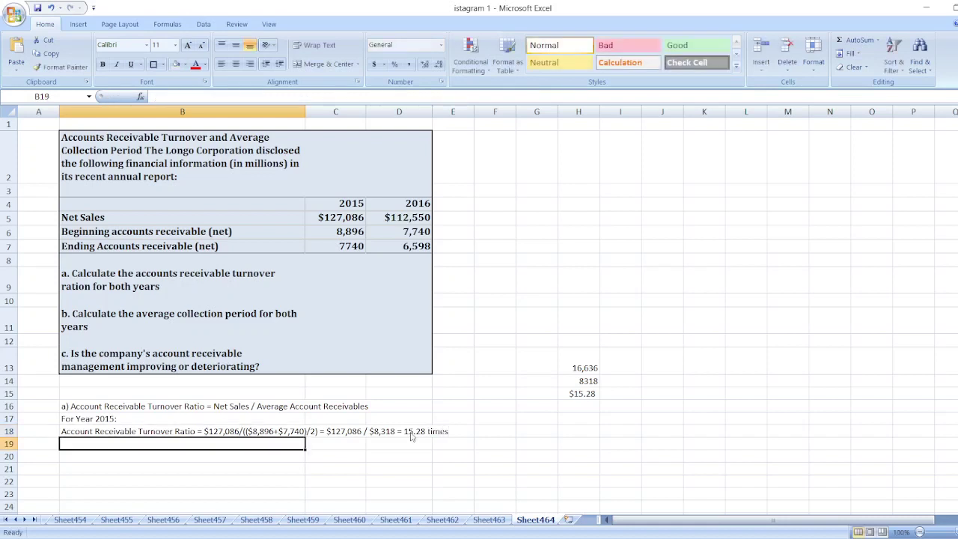
- Leave row 19 blank and add the heading "For 2016:" in cell B20
{"action": "key", "text": "Return"}
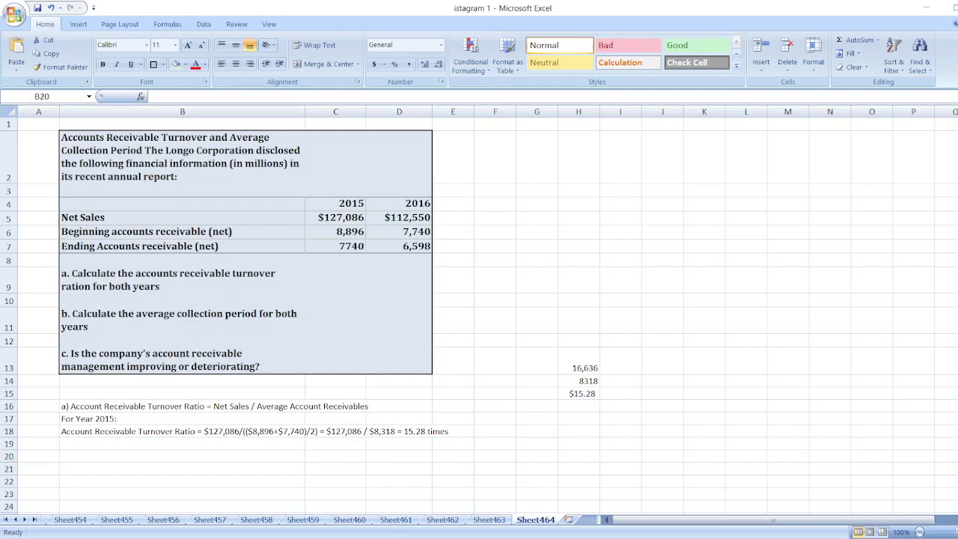
{"action": "type", "text": "Fo"}
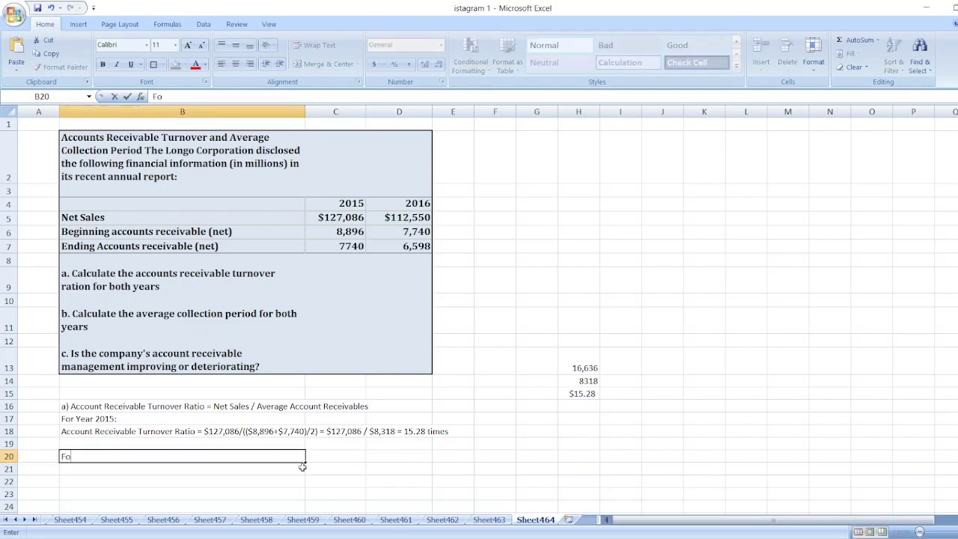
{"action": "type", "text": "r 2016:"}
{"action": "key", "text": "Return"}
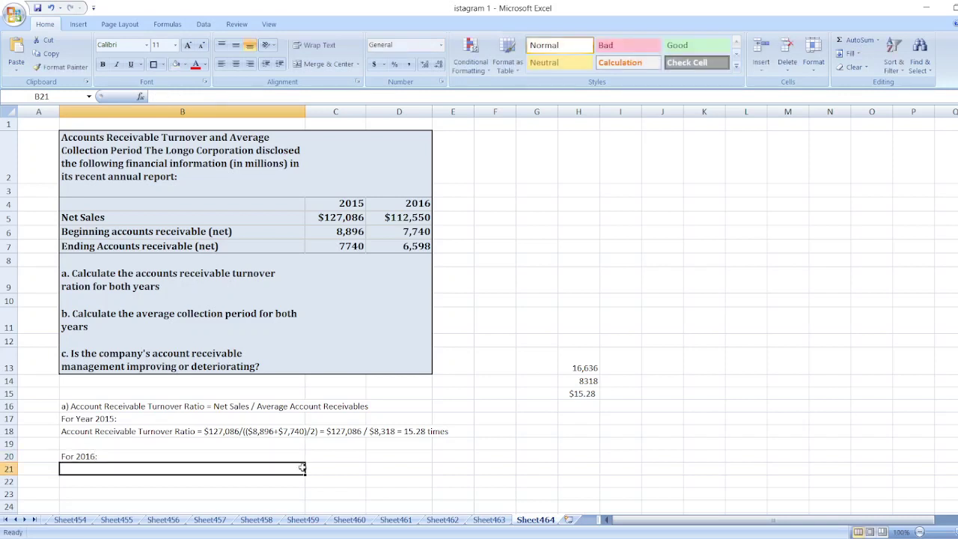
- Write the 2016 working in B21 as "Account Receivable Turnover Ratio = $112,550 / (($7,740+$6,598)/2) = $112,550 /"
{"action": "type", "text": "Account "}
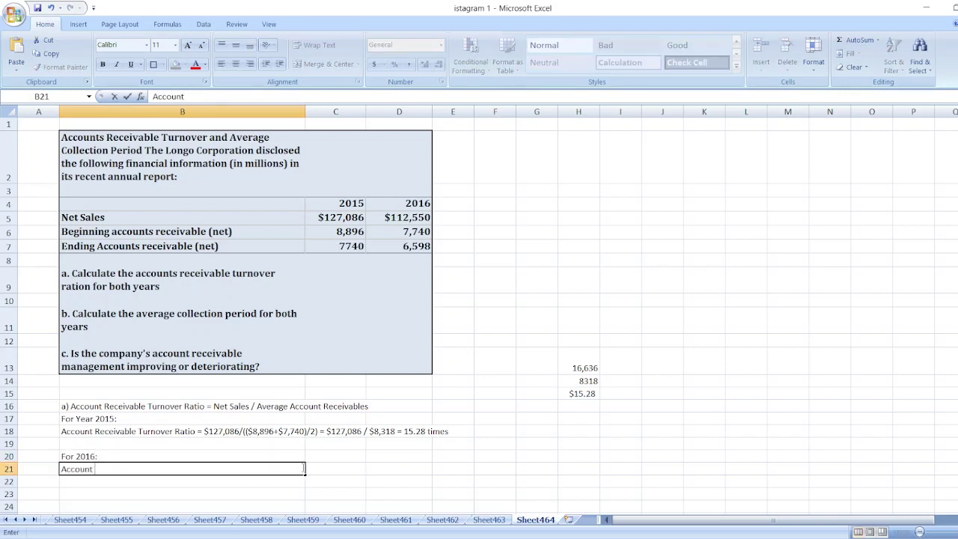
{"action": "type", "text": "Receivable"}
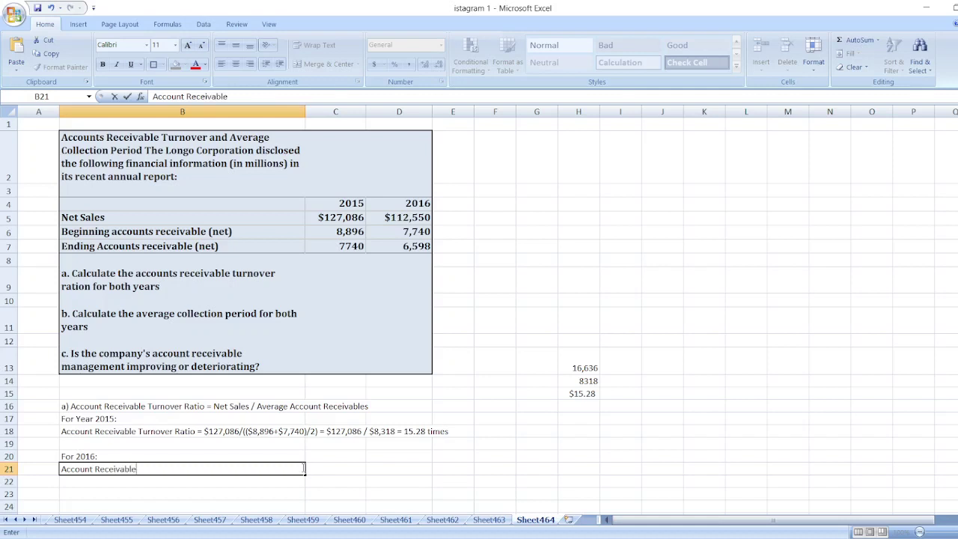
{"action": "type", "text": " Turnover Ratio = "}
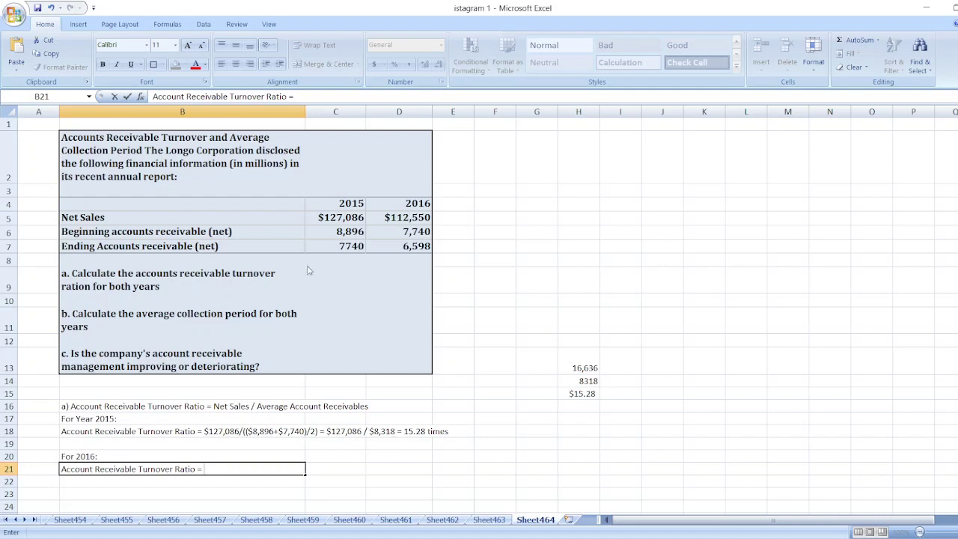
{"action": "type", "text": "$112.550 / ((("}
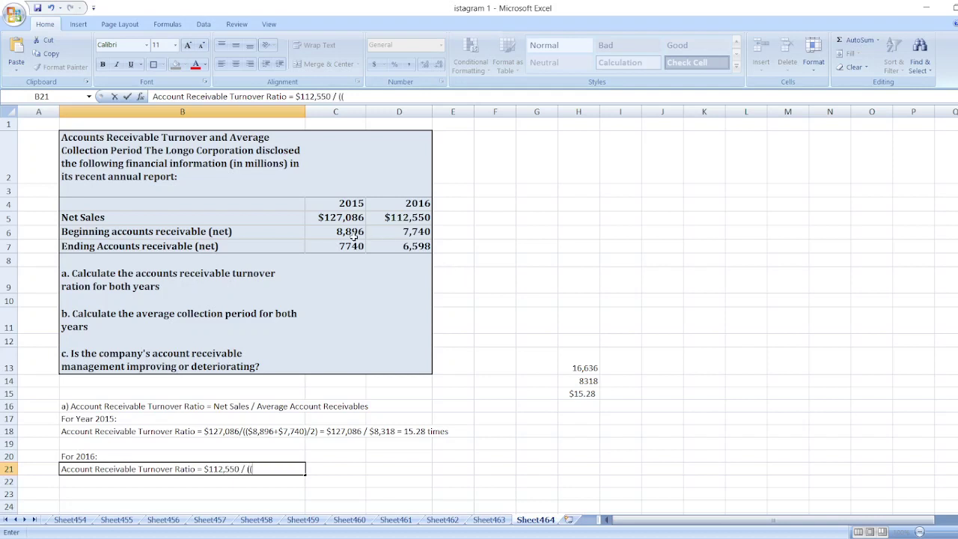
{"action": "type", "text": "$7,740+$6,59"}
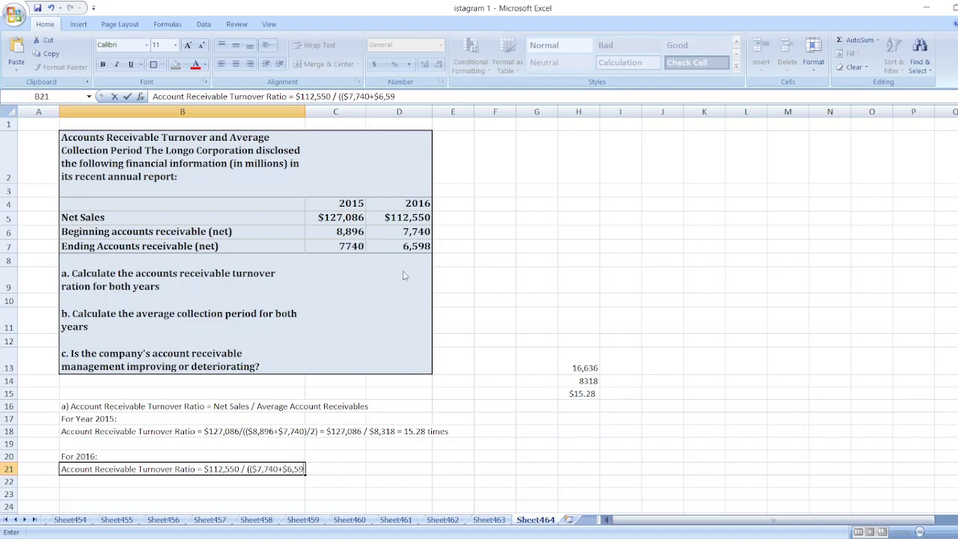
{"action": "type", "text": "8)/2)"}
{"action": "type", "text": " = $11"}
{"action": "type", "text": "2,550"}
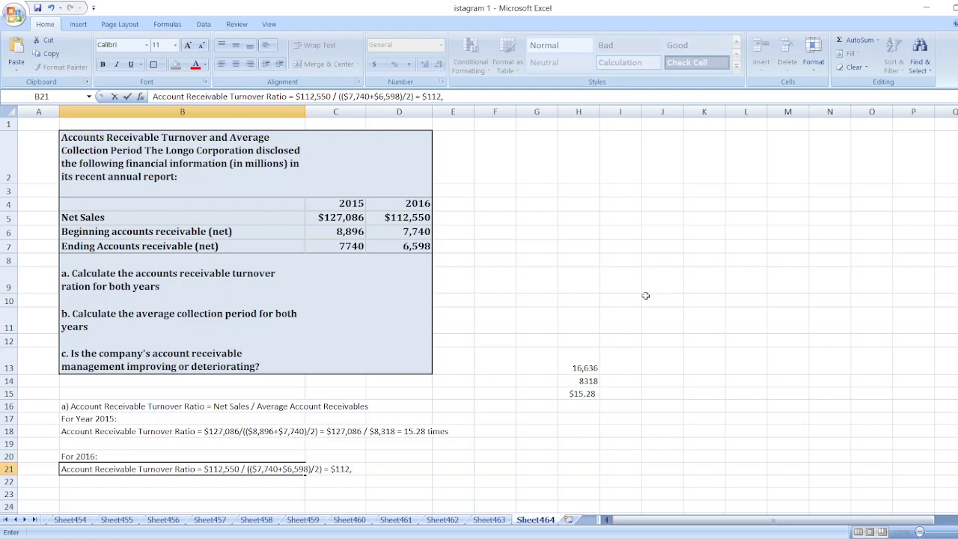
{"action": "type", "text": " /"}
{"action": "left_click", "coordinate": [635, 357]}
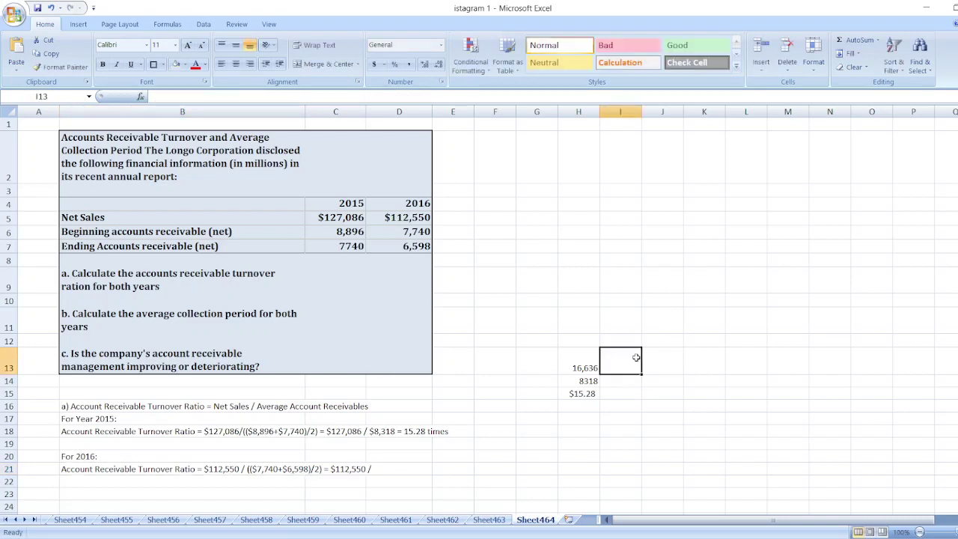
- Sum the 2016 beginning and ending receivables in I13 with =D6+D7, and average them in I14 with =I13/2
{"action": "type", "text": "="}
{"action": "left_click", "coordinate": [417, 232]}
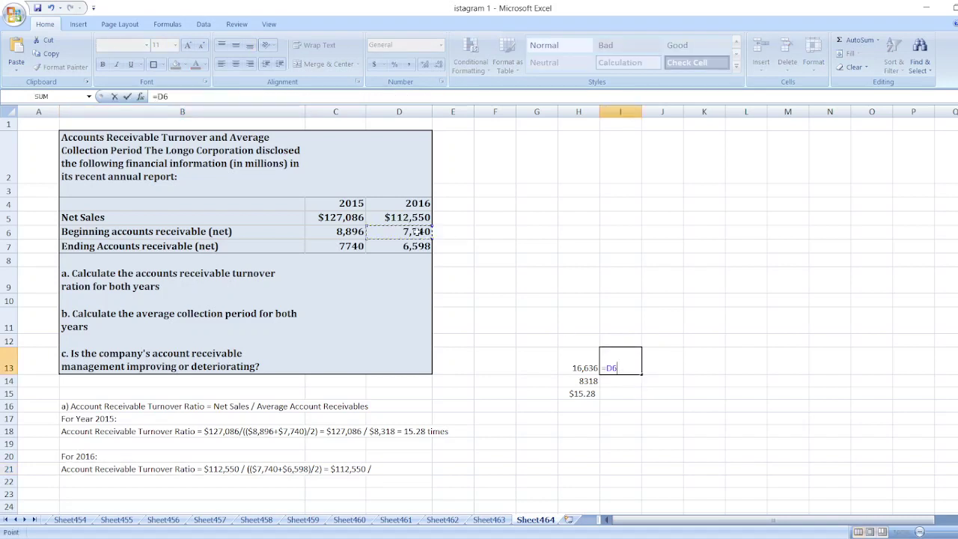
{"action": "type", "text": "+"}
{"action": "left_click", "coordinate": [405, 247]}
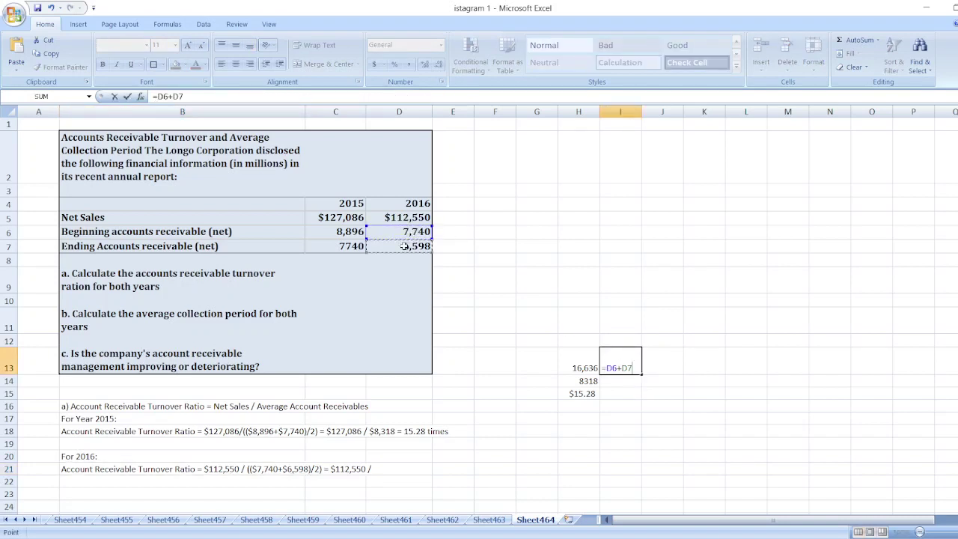
{"action": "key", "text": "Return"}
{"action": "type", "text": "=I13/2"}
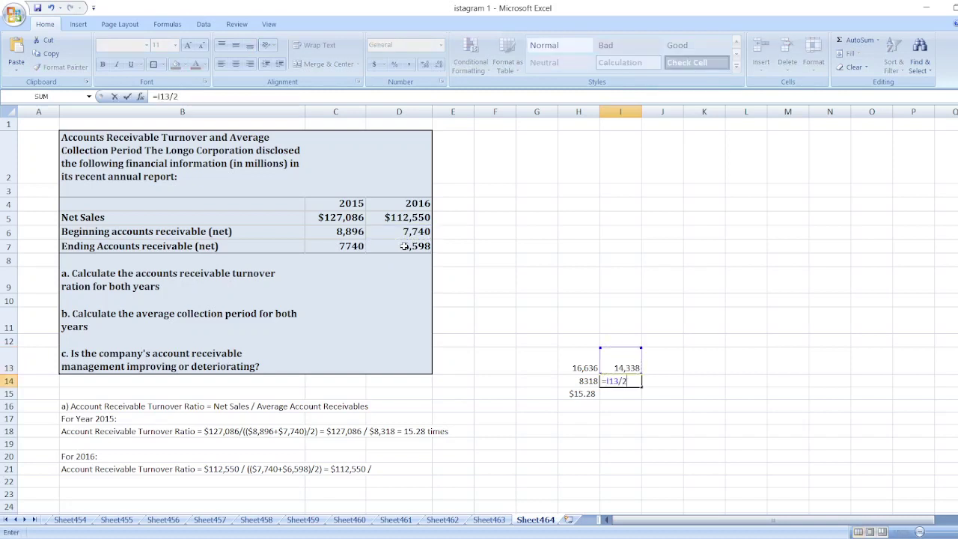
{"action": "key", "text": "Return"}
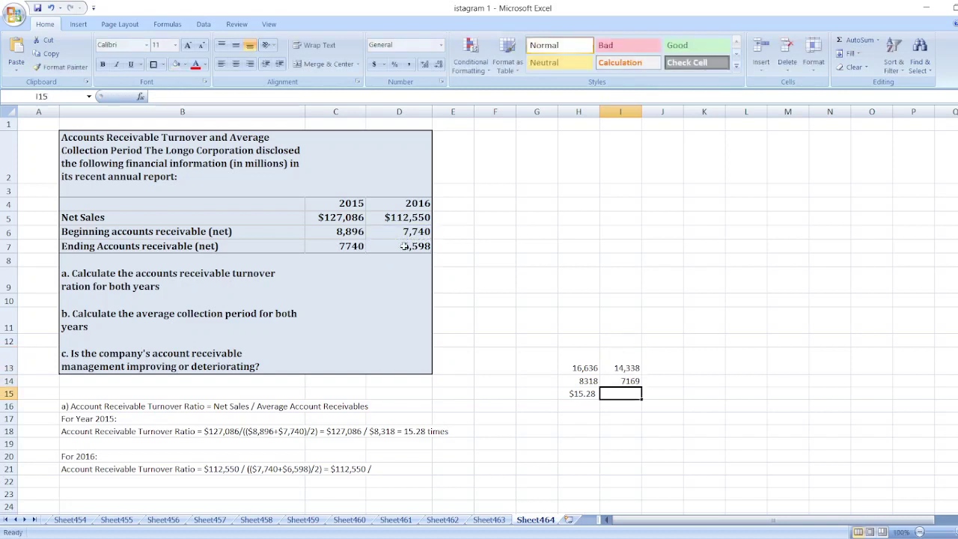
- Extend the 2016 turnover working in B21 by appending the average receivables "$7,169 ="
{"action": "left_click", "coordinate": [261, 470]}
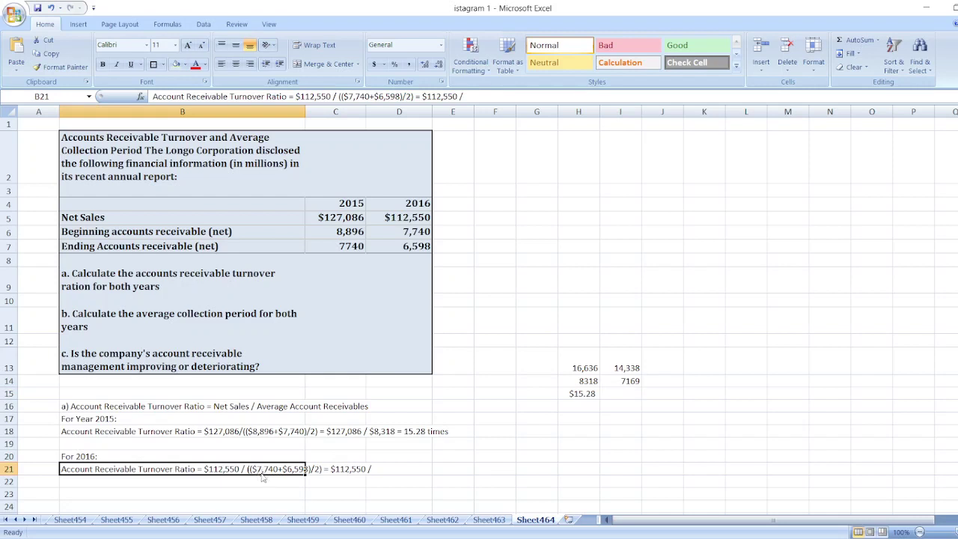
{"action": "double_click", "coordinate": [283, 469]}
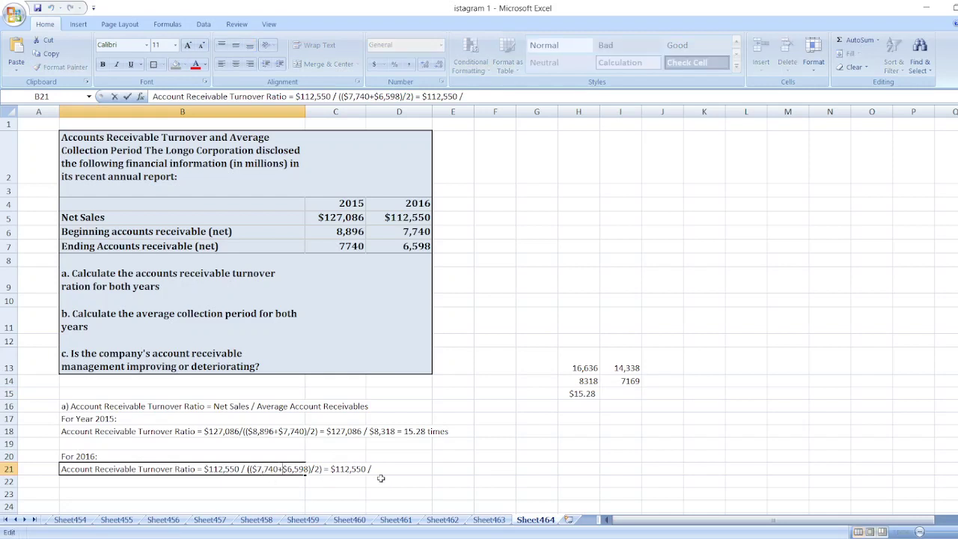
{"action": "type", "text": "$7,169 ="}
- In I15, divide the 2016 net sales by the average receivables with the formula =D5/I14
{"action": "left_click", "coordinate": [633, 398]}
{"action": "type", "text": "="}
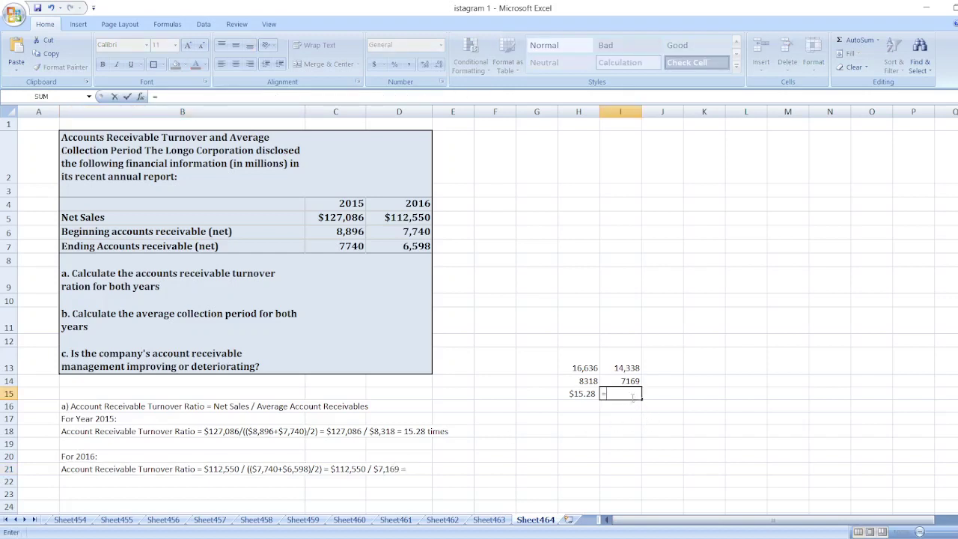
{"action": "left_click", "coordinate": [410, 222]}
{"action": "type", "text": "/"}
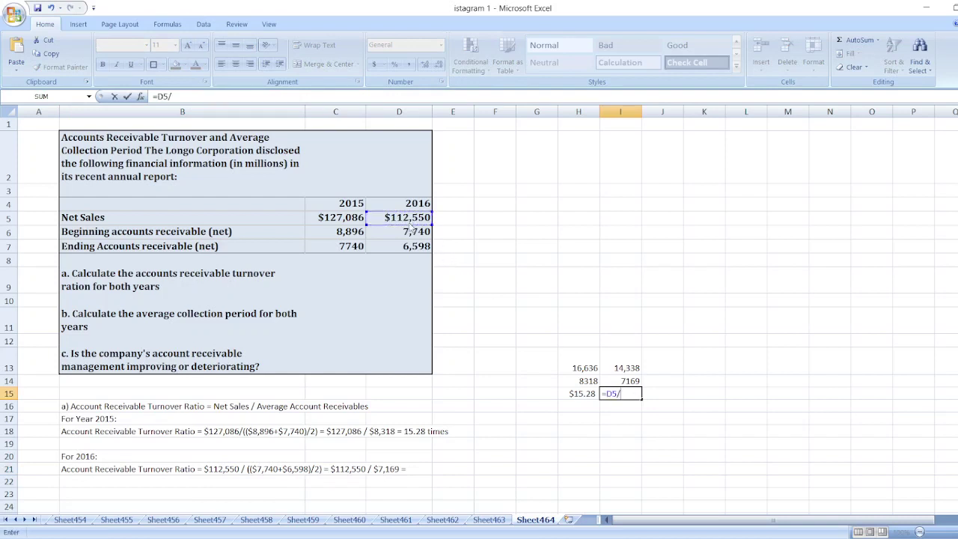
{"action": "left_click", "coordinate": [621, 381]}
{"action": "key", "text": "Return"}
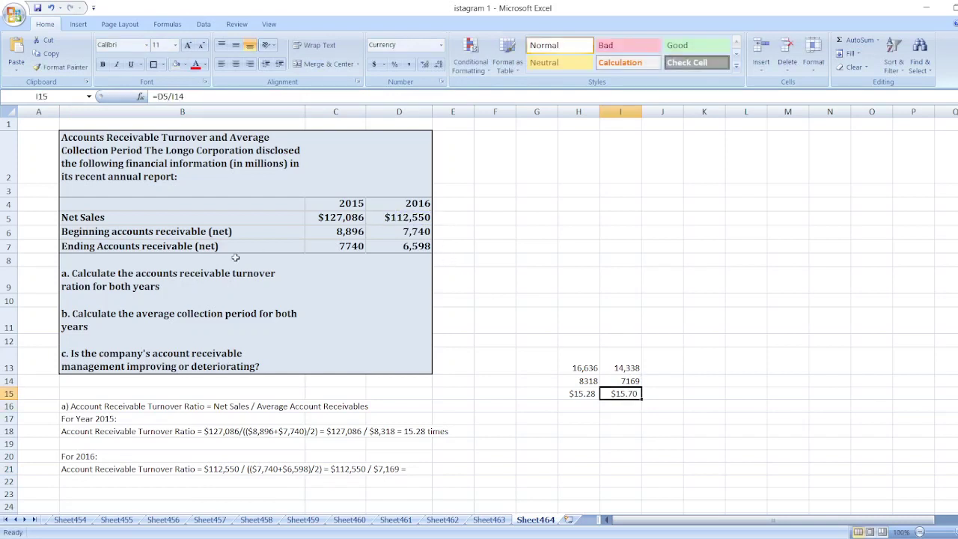
- Complete the 2016 ratio working in B21 by appending the result "15.70 times"
{"action": "left_click", "coordinate": [206, 479]}
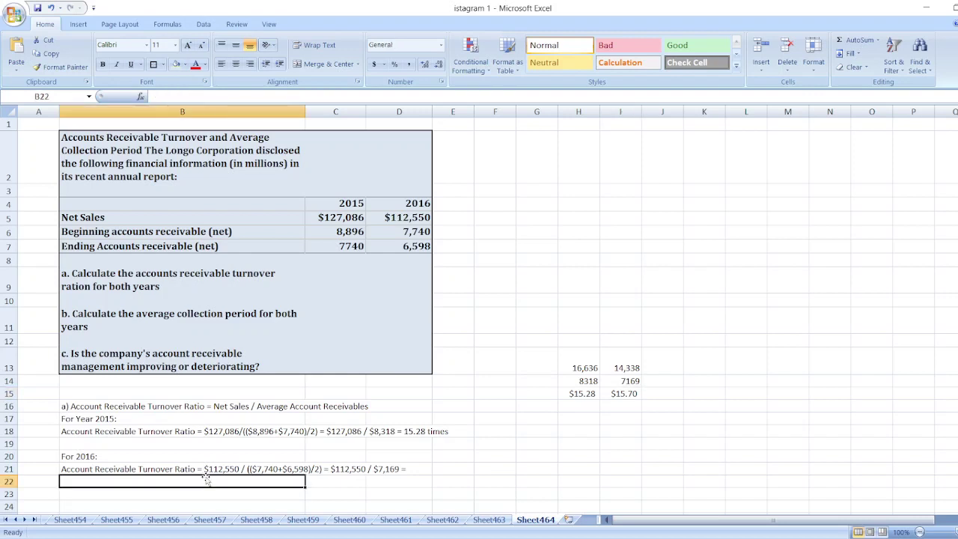
{"action": "left_click", "coordinate": [207, 470]}
{"action": "double_click", "coordinate": [208, 469]}
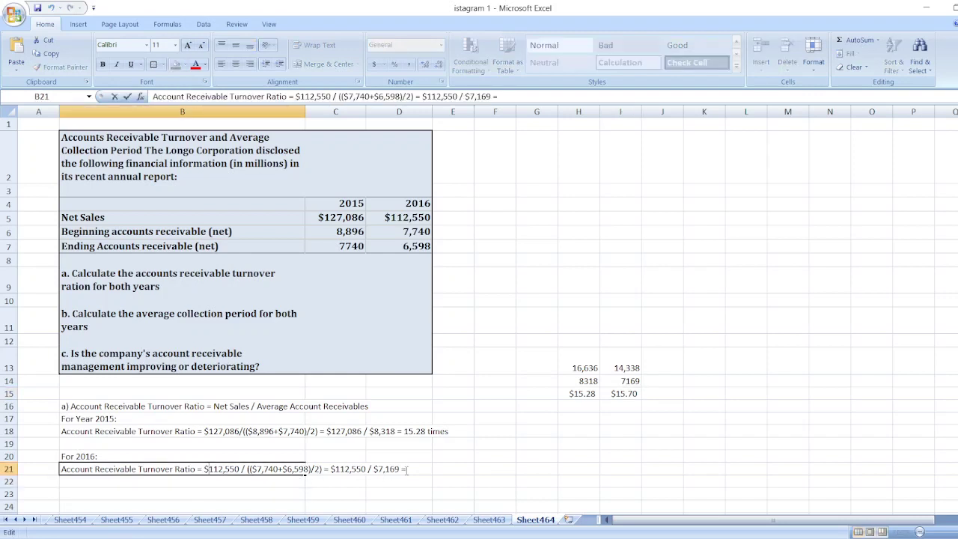
{"action": "type", "text": "15.70 times"}
{"action": "key", "text": "Return"}
- Make the two turnover ratio workings in B21 and B18 and the part a) formula line in B16 bold
{"action": "key", "text": "Up"}
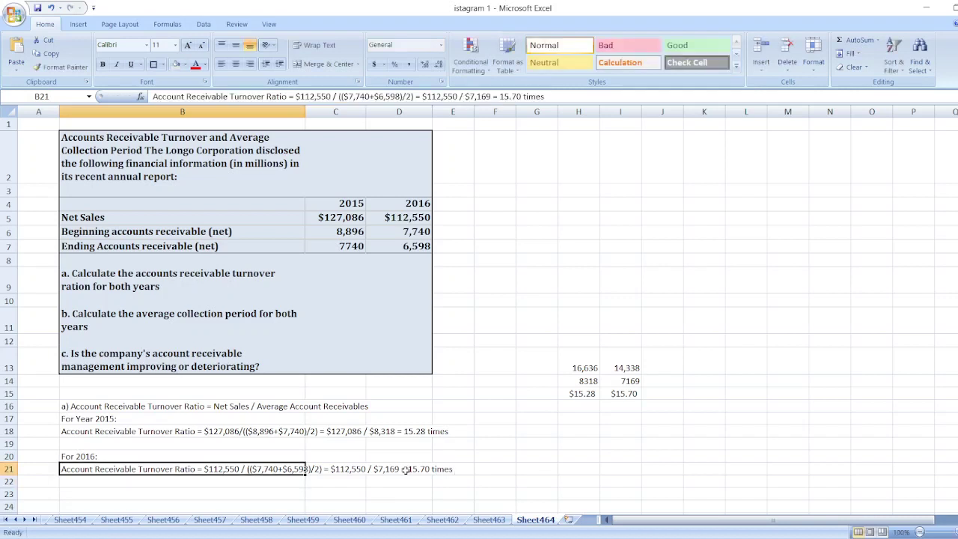
{"action": "key", "text": "ctrl+b"}
{"action": "key", "text": "Up"}
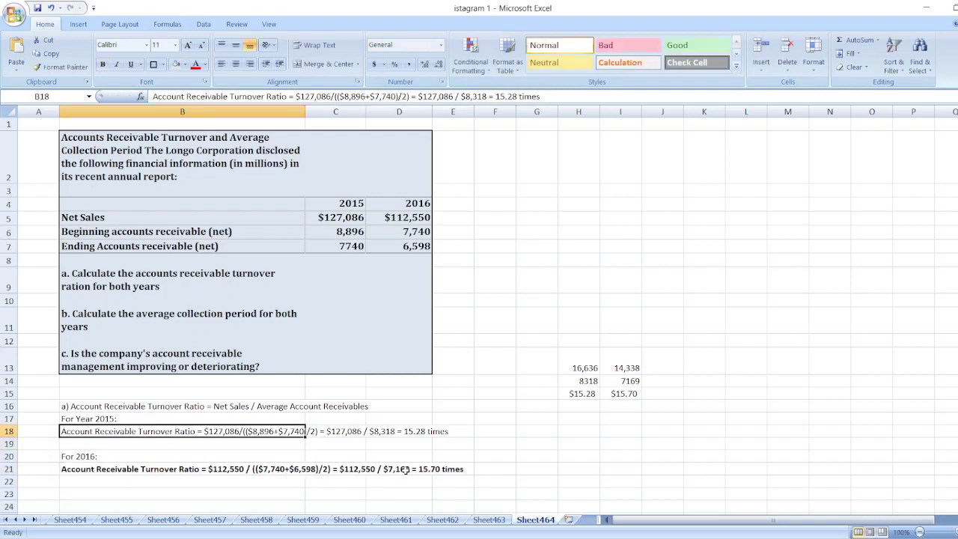
{"action": "key", "text": "ctrl+b"}
{"action": "key", "text": "Up"}
{"action": "key", "text": "Up"}
{"action": "key", "text": "ctrl+b"}
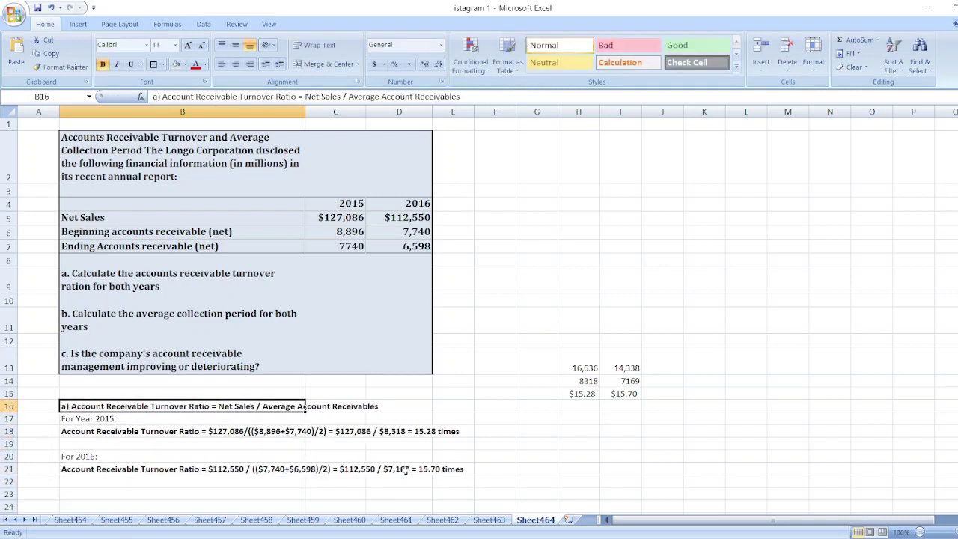
{"action": "left_click", "coordinate": [572, 363]}
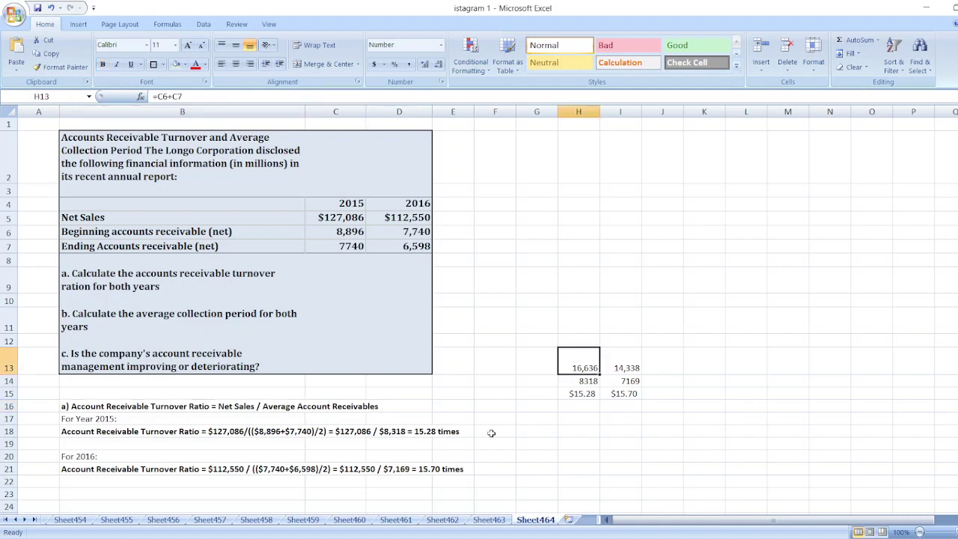
- Enter the part b formula in B23 as "b) Average Collection Period = 365 Days/Account Receivable Turnover Ratio"
{"action": "left_click", "coordinate": [144, 492]}
{"action": "type", "text": "b)"}
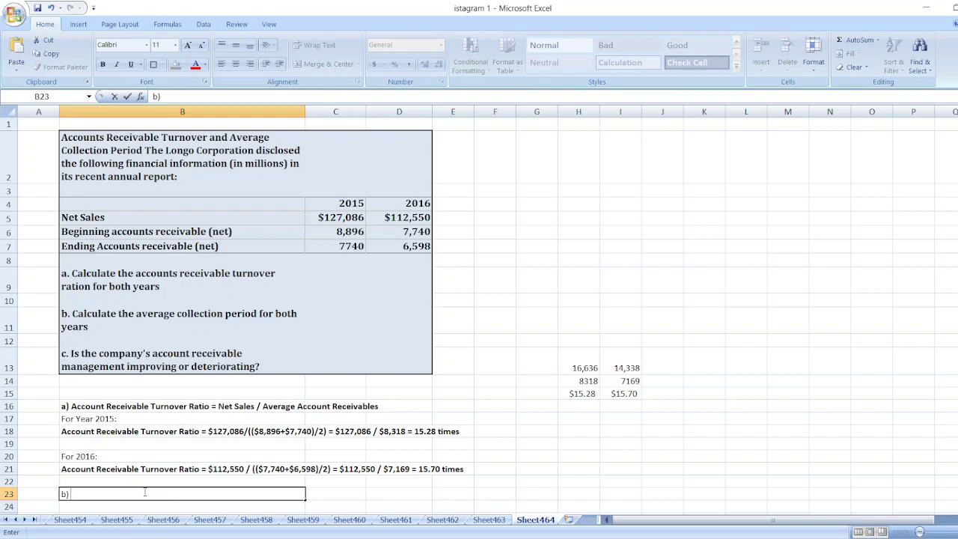
{"action": "type", "text": " Average Collecti"}
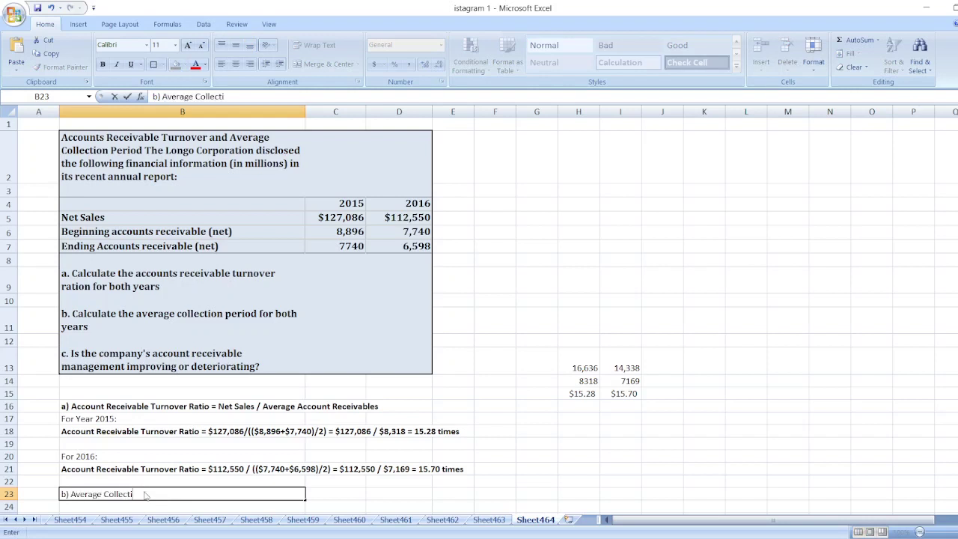
{"action": "type", "text": "on Period = 365"}
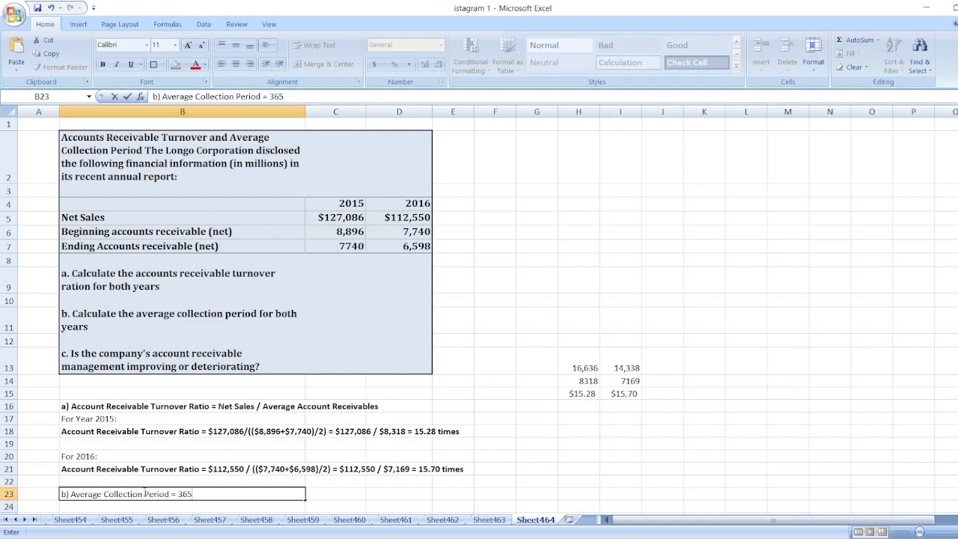
{"action": "type", "text": " Days/"}
{"action": "type", "text": "Av"}
{"action": "type", "text": "count"}
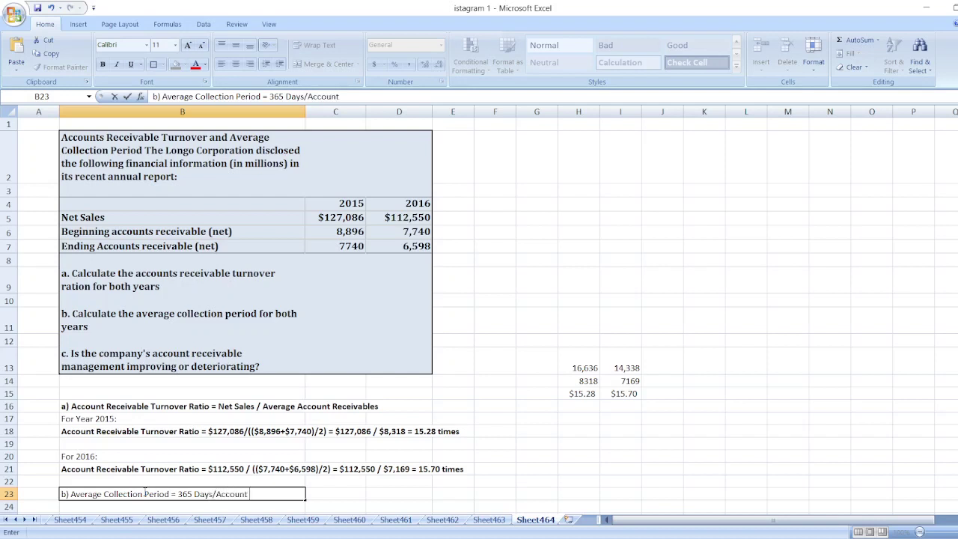
{"action": "type", "text": " Receivable Turno"}
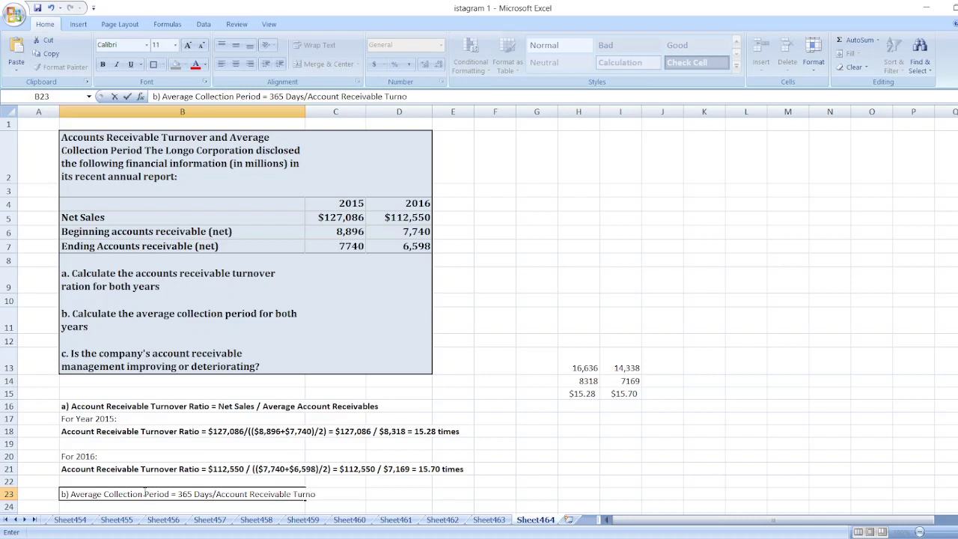
{"action": "type", "text": "ver Ratio"}
{"action": "key", "text": "Return"}
- Add the heading "For 2015:" in cell B24 under the collection period formula
{"action": "type", "text": "Fo"}
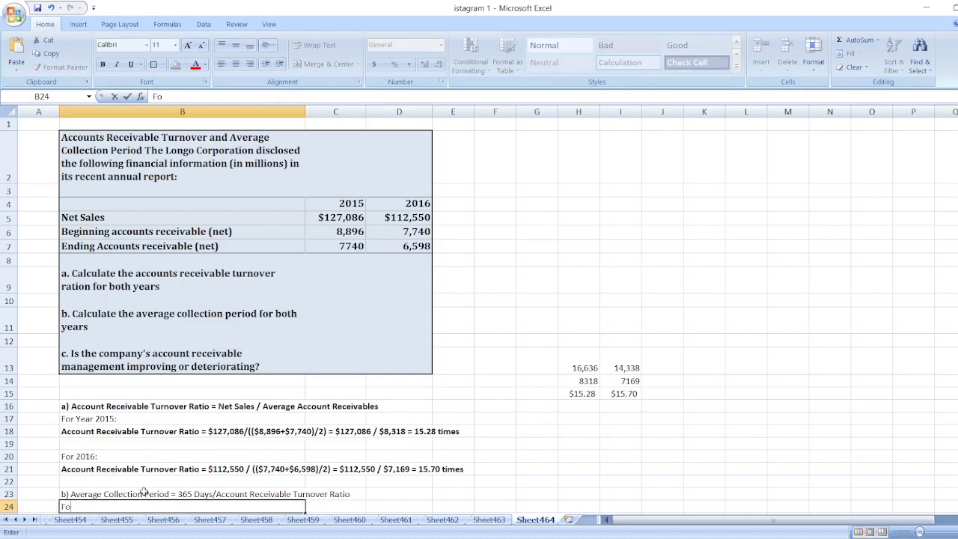
{"action": "type", "text": "r 2015P"}
{"action": "key", "text": "BackSpace"}
{"action": "type", "text": ":"}
{"action": "key", "text": "Return"}
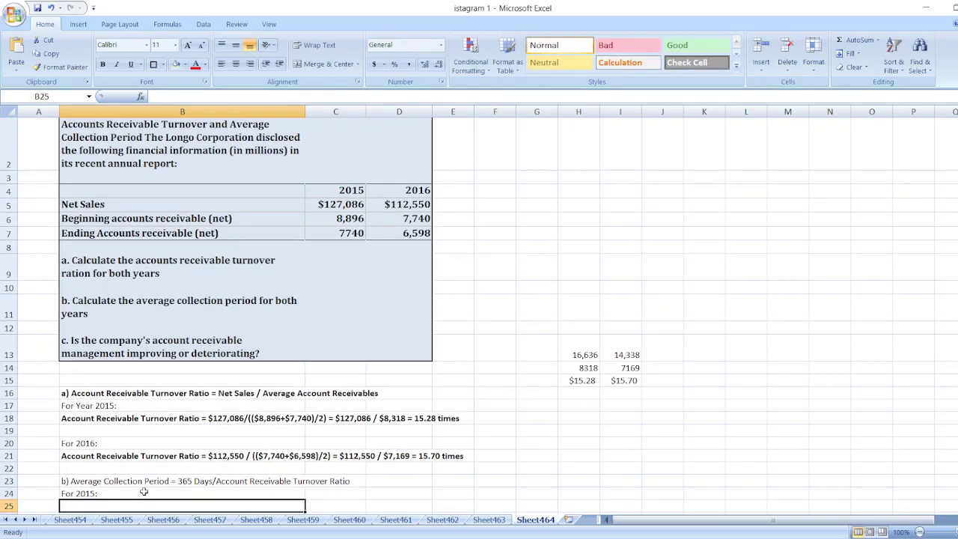
- Write the 2015 collection period working in B25 as "Average Collection Period = 365/15.28 ="
{"action": "type", "text": "Average "}
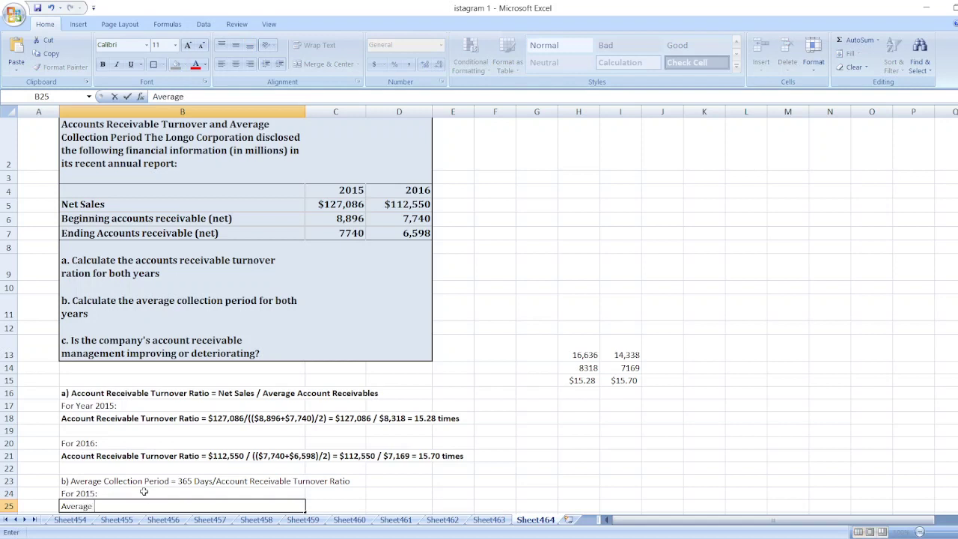
{"action": "type", "text": "Collection Period = 3"}
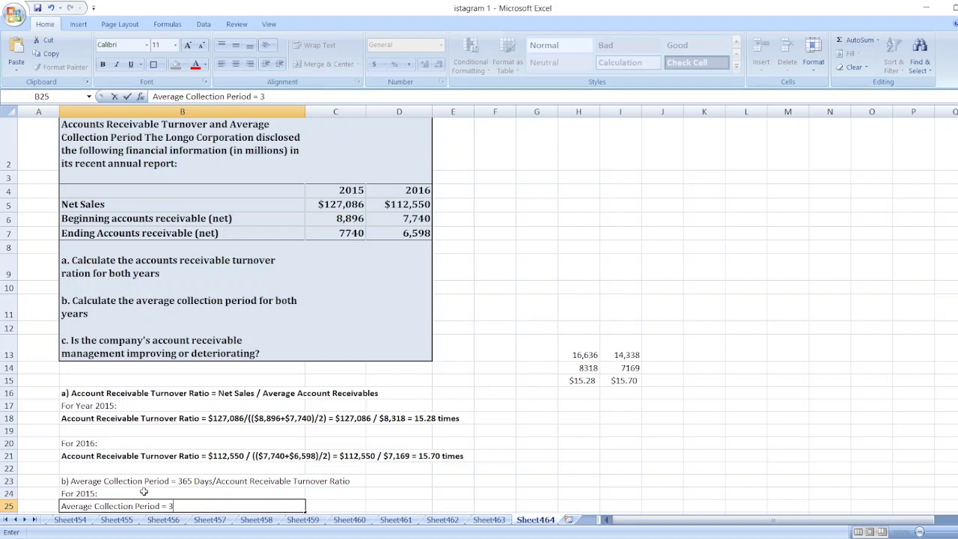
{"action": "type", "text": "65/15.28 ="}
- In H16, calculate the 2015 average collection period with the formula =365/H15
{"action": "left_click", "coordinate": [590, 394]}
{"action": "type", "text": "=365/H15"}
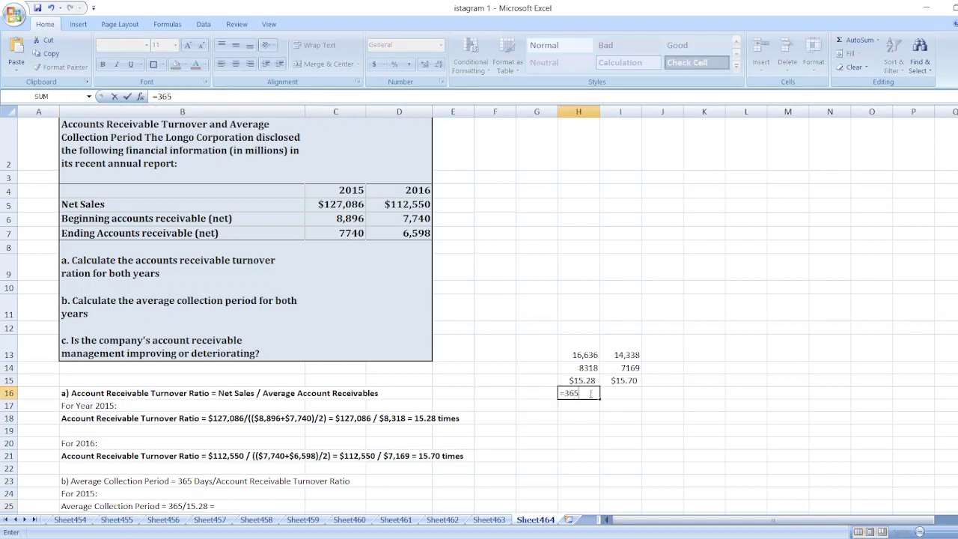
{"action": "key", "text": "Return"}
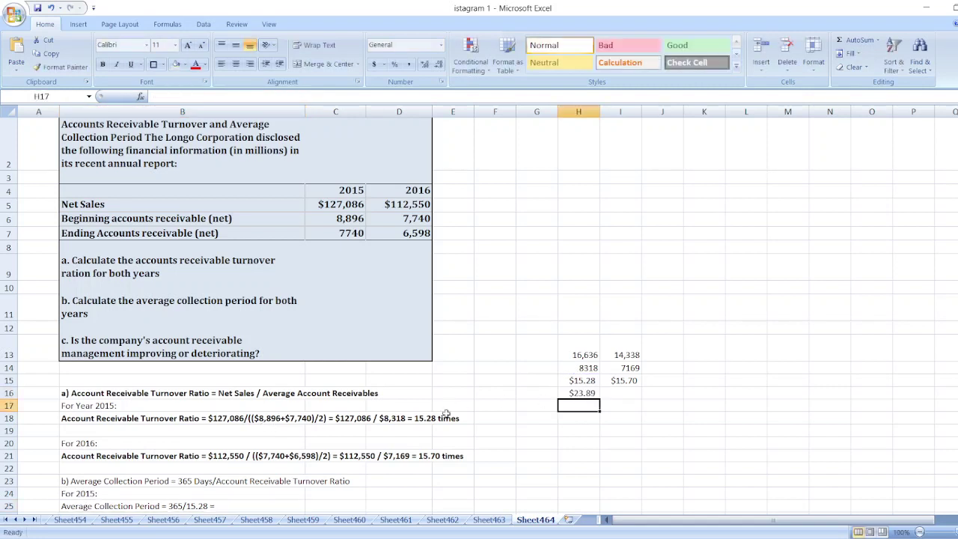
- Complete the 2015 collection period working in B25 by appending "23.89 days or 24 days"
{"action": "double_click", "coordinate": [251, 506]}
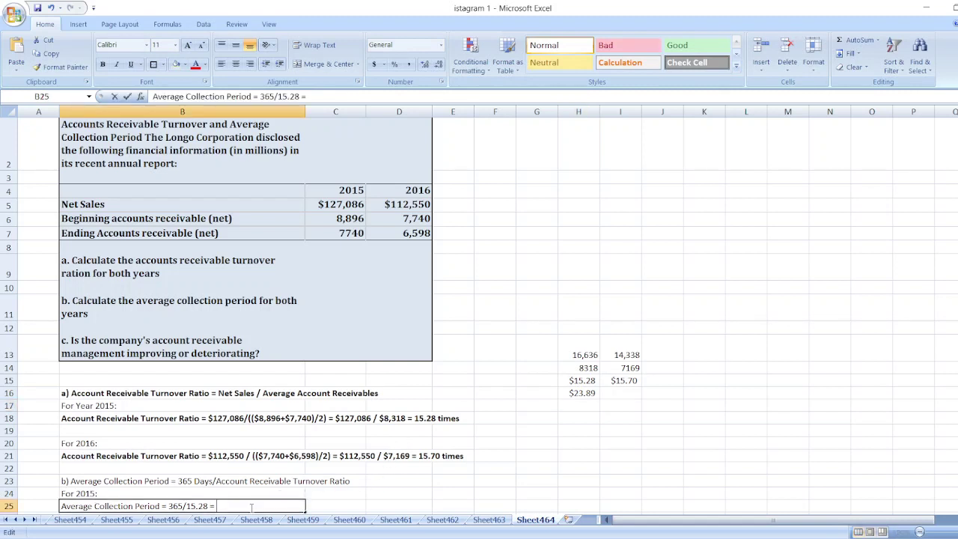
{"action": "type", "text": "23.89"}
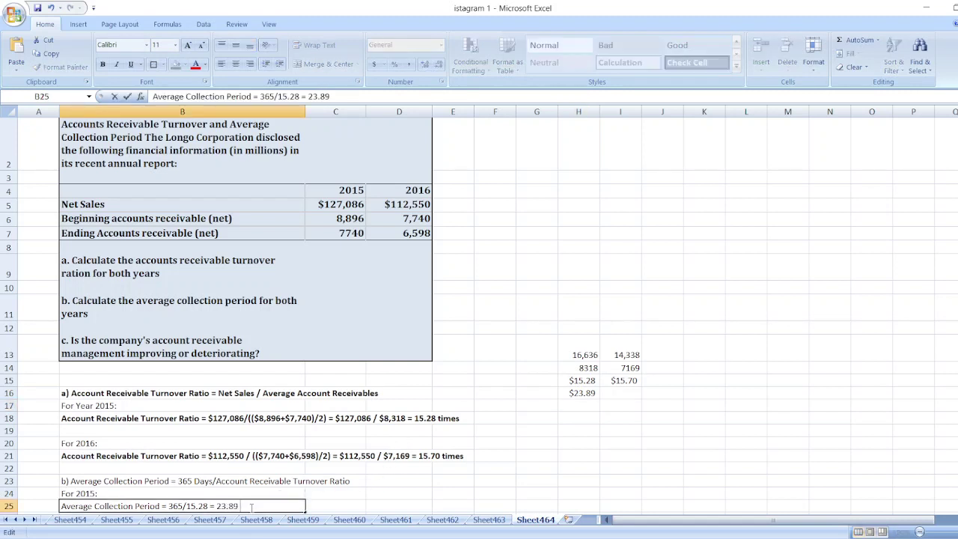
{"action": "type", "text": " days or 24 days"}
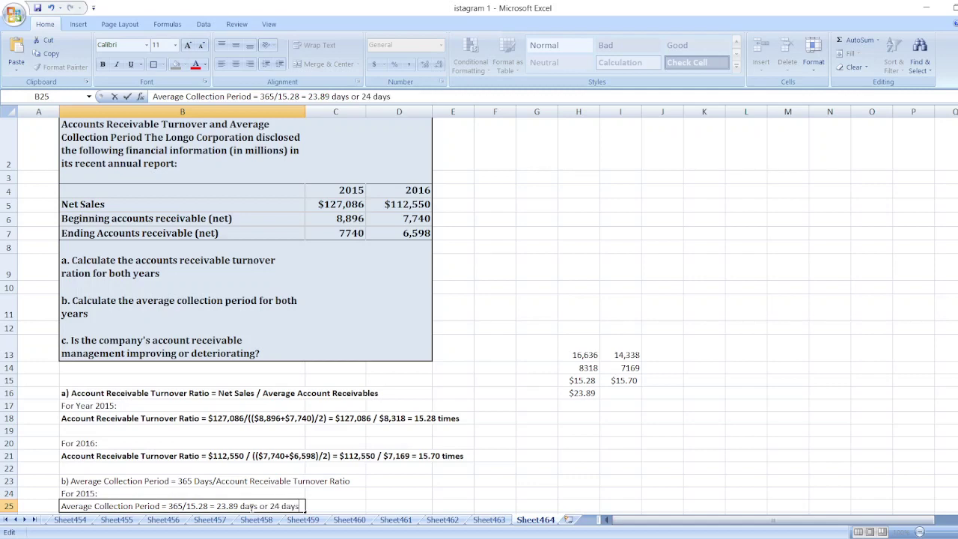
{"action": "key", "text": "Return"}
- Leave row 26 blank and add the heading "For 2016:" in cell B27
{"action": "key", "text": "Return"}
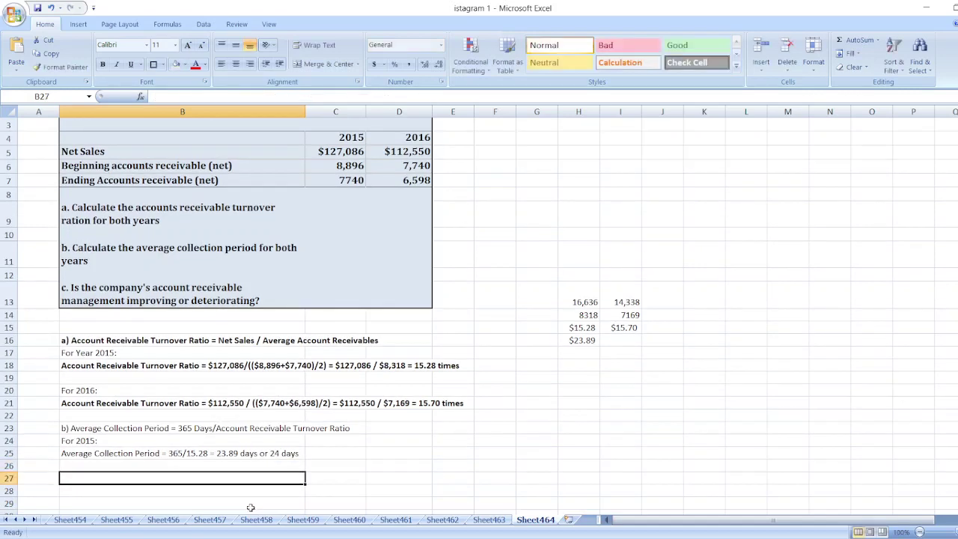
{"action": "type", "text": "For 2016:"}
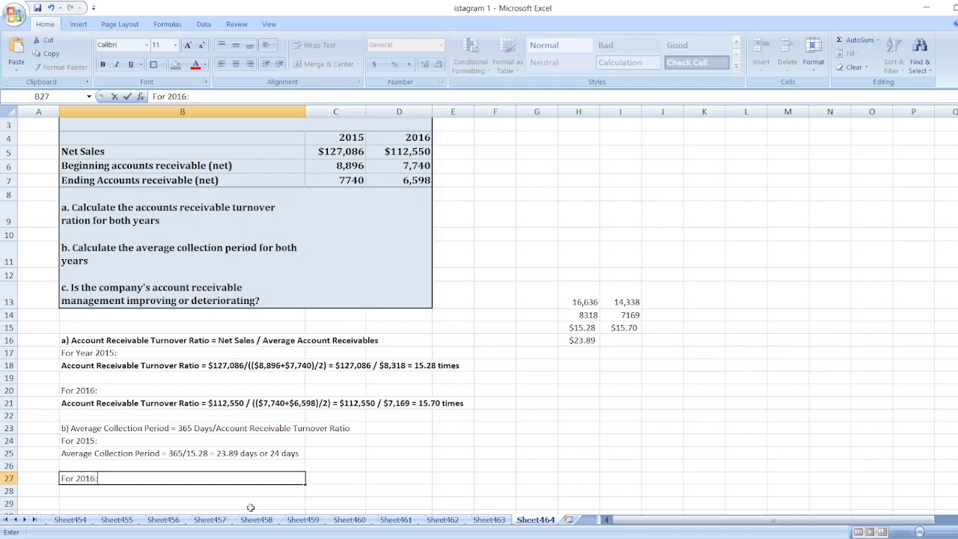
{"action": "key", "text": "Return"}
- Write the 2016 collection period working in B28 as "Average Collection Period = 365/15.70 ="
{"action": "type", "text": "A"}
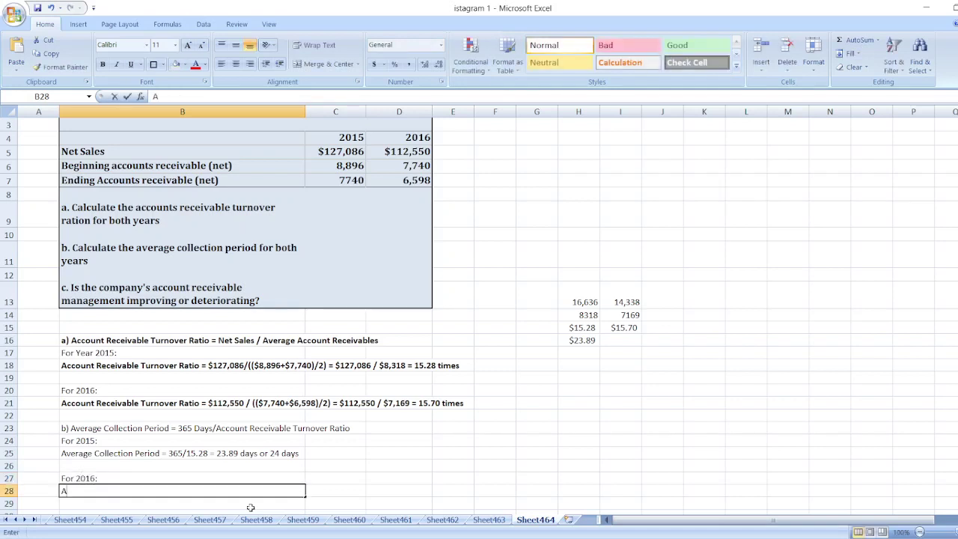
{"action": "type", "text": "verage Coll"}
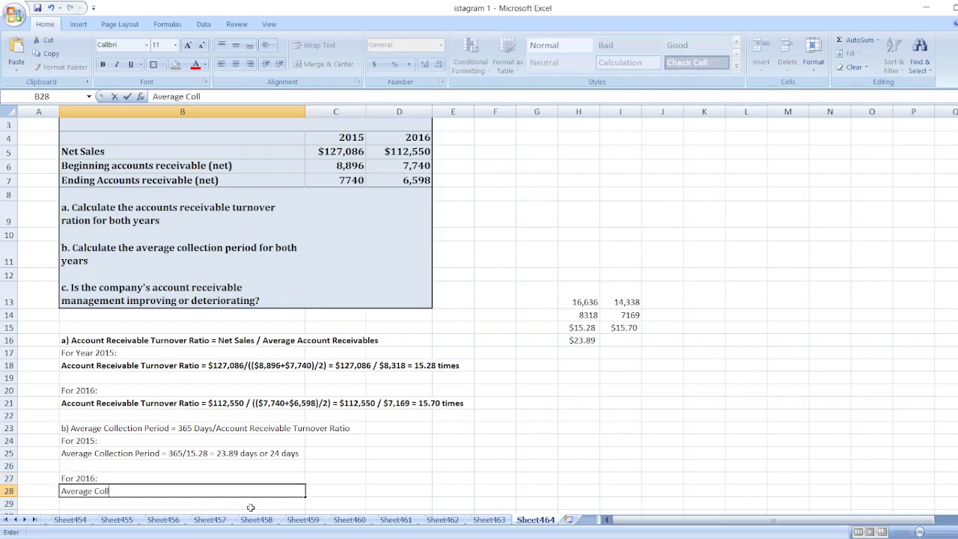
{"action": "type", "text": "ection Pre"}
{"action": "key", "text": "BackSpace"}
{"action": "key", "text": "BackSpace"}
{"action": "type", "text": "eriod "}
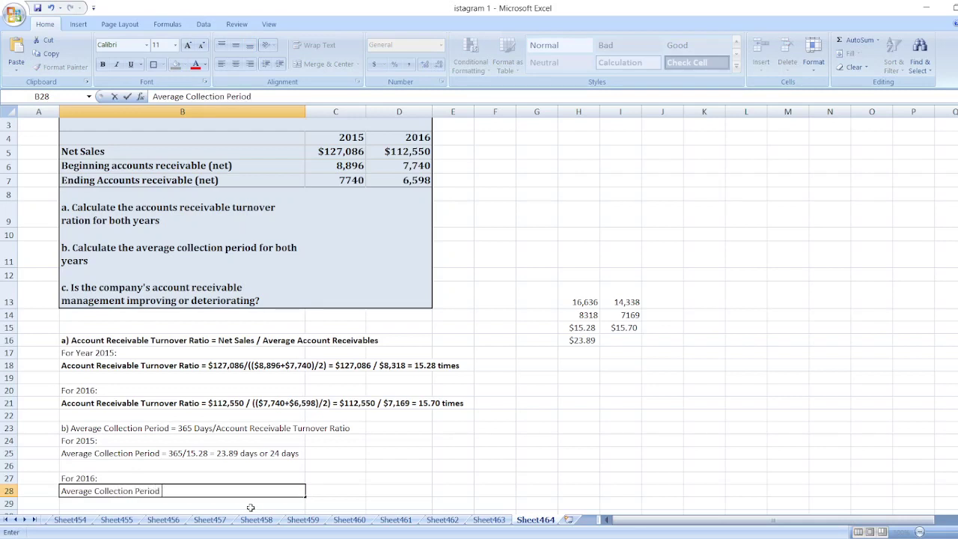
{"action": "type", "text": "= 365/15.70 ="}
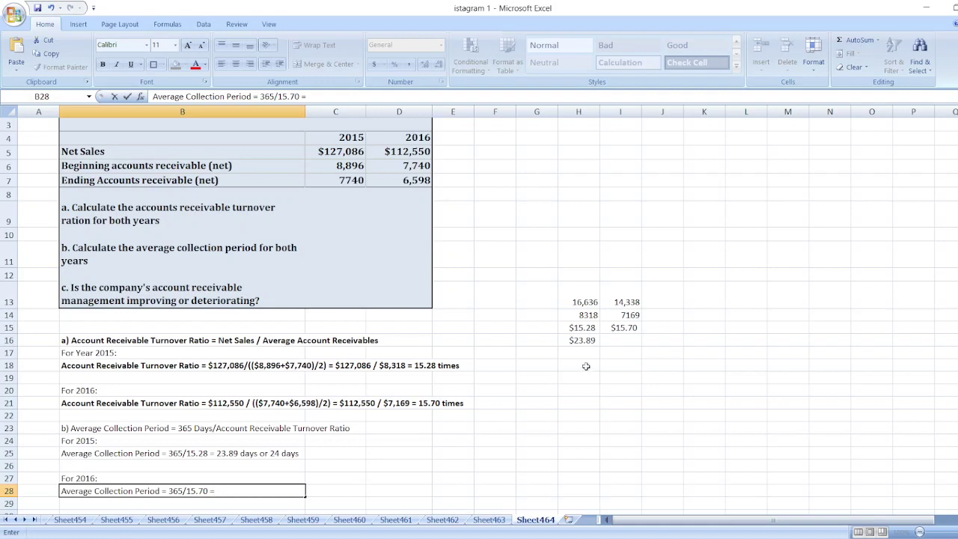
- In I16, calculate the 2016 average collection period with the formula =365/I15
{"action": "left_click", "coordinate": [618, 344]}
{"action": "type", "text": "=365/"}
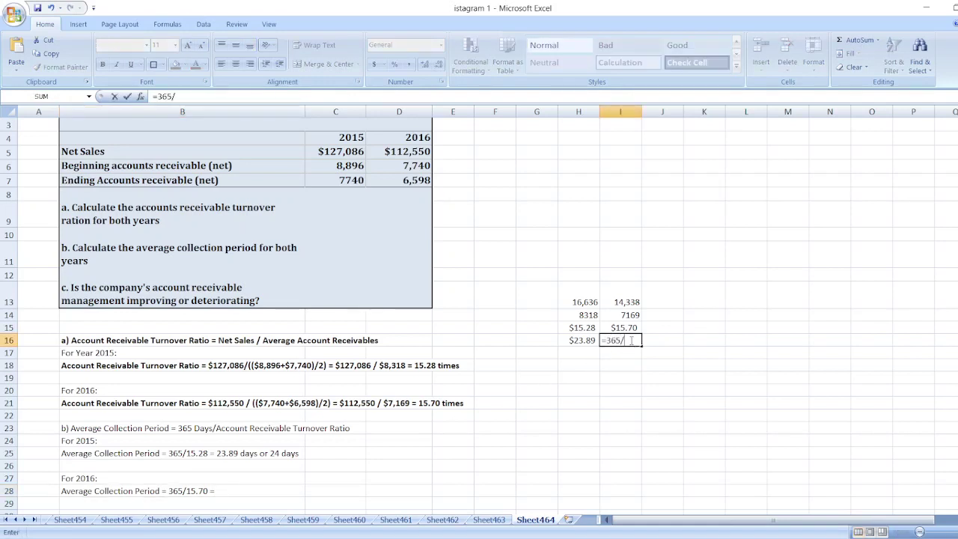
{"action": "key", "text": "Up"}
{"action": "key", "text": "Return"}
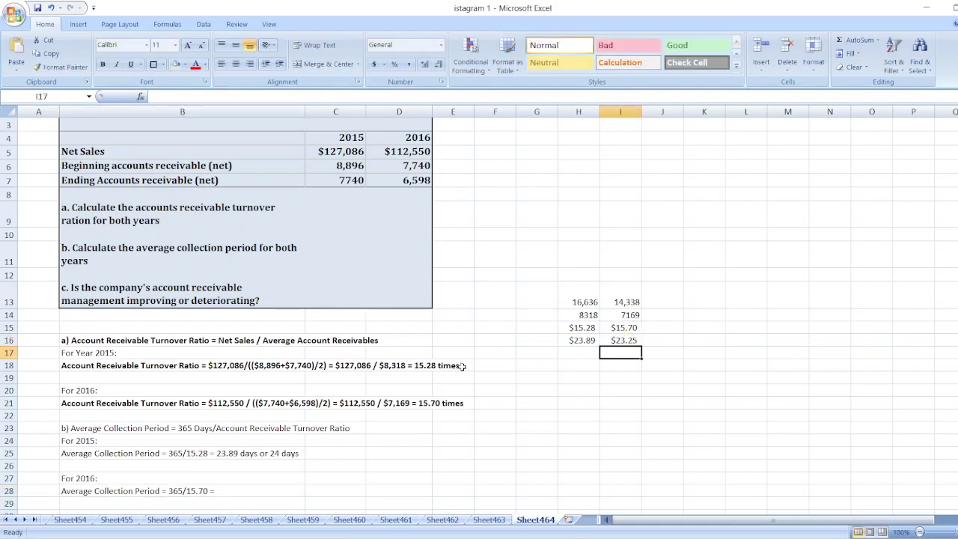
- Complete the 2016 collection period working in B28 by appending "23.25 days or 23 days"
{"action": "double_click", "coordinate": [250, 492]}
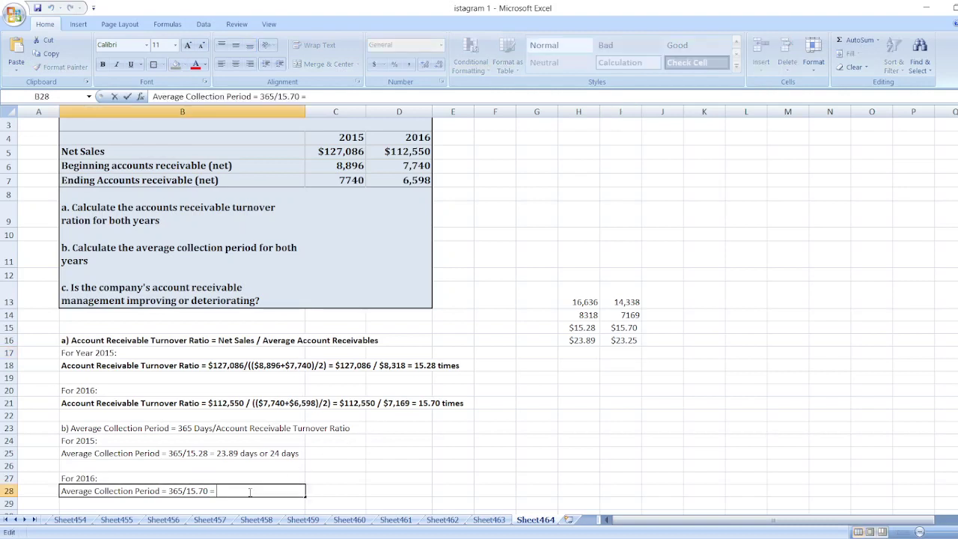
{"action": "type", "text": "23.25 days or 23 da"}
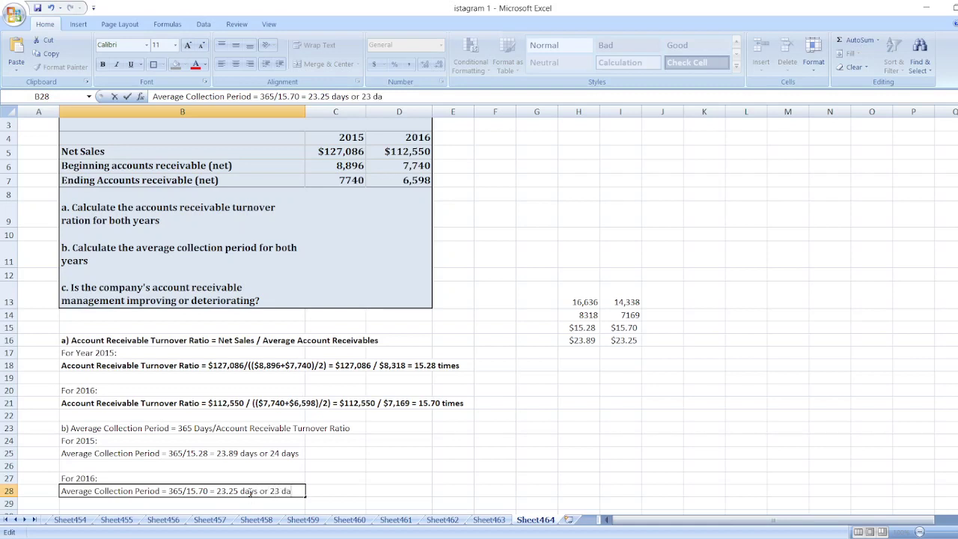
{"action": "type", "text": "ys"}
{"action": "key", "text": "ctrl+Return"}
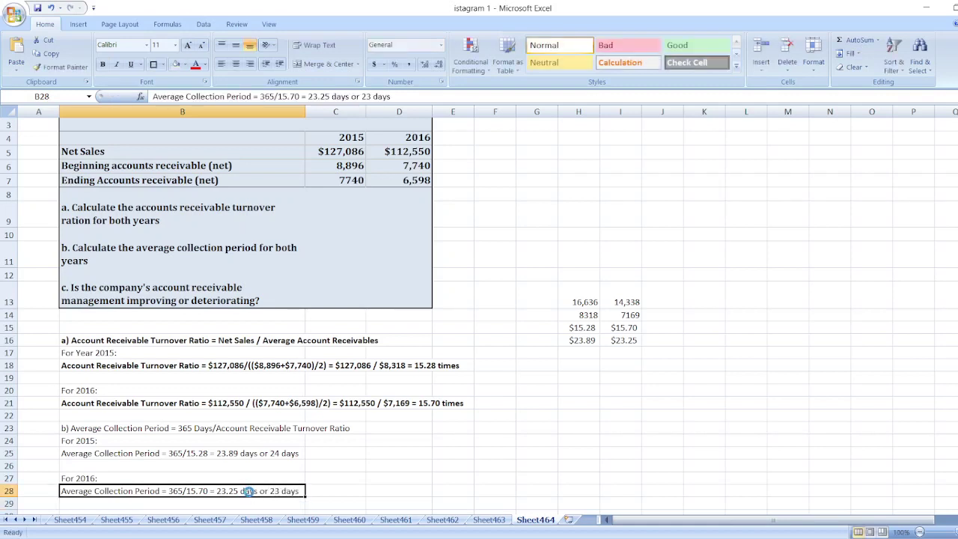
- Make the part b formula in B23 and the collection period workings in B25 and B28 bold
{"action": "key", "text": "ctrl+b"}
{"action": "key", "text": "Up"}
{"action": "key", "text": "Up"}
{"action": "key", "text": "Up"}
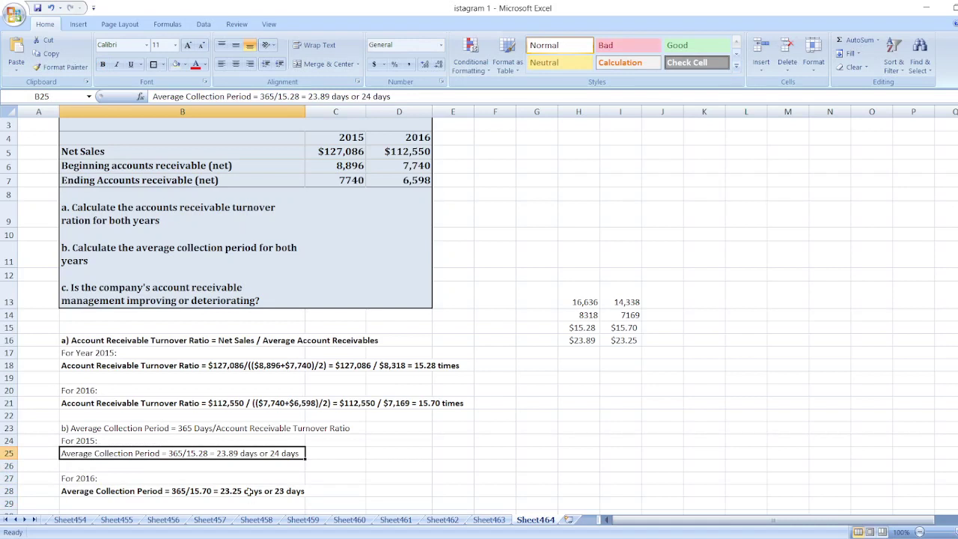
{"action": "key", "text": "ctrl+b"}
{"action": "key", "text": "Up"}
{"action": "key", "text": "Up"}
{"action": "key", "text": "ctrl+b"}
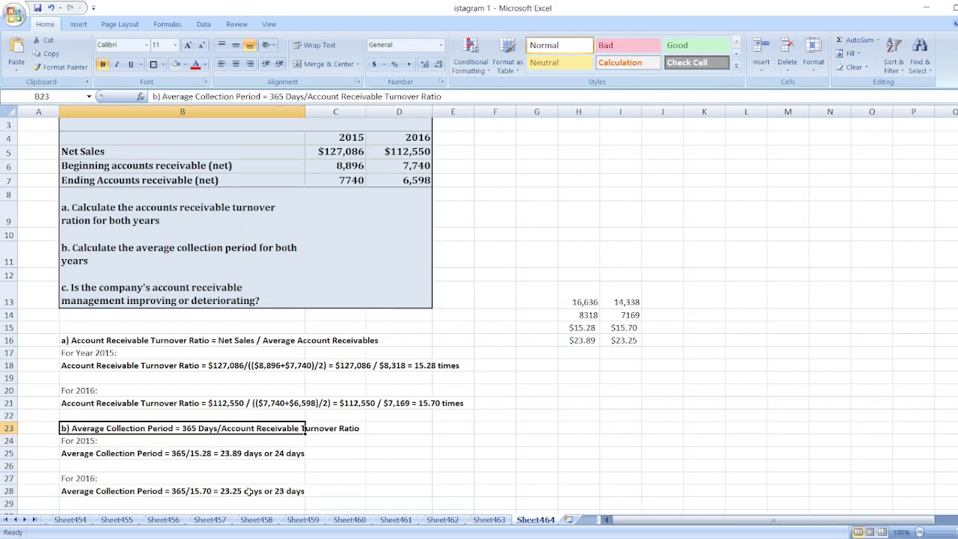
{"action": "left_click", "coordinate": [500, 439]}
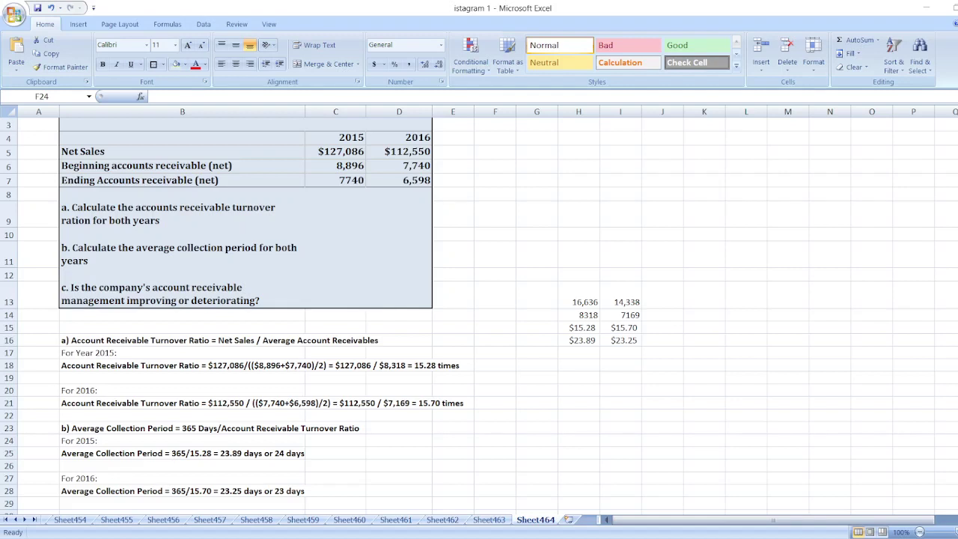
- Leave row 29 blank and enter the part c answer "c) Improving." in cell B30 in bold
{"action": "left_click", "coordinate": [284, 512]}
{"action": "type", "text": "c) I"}
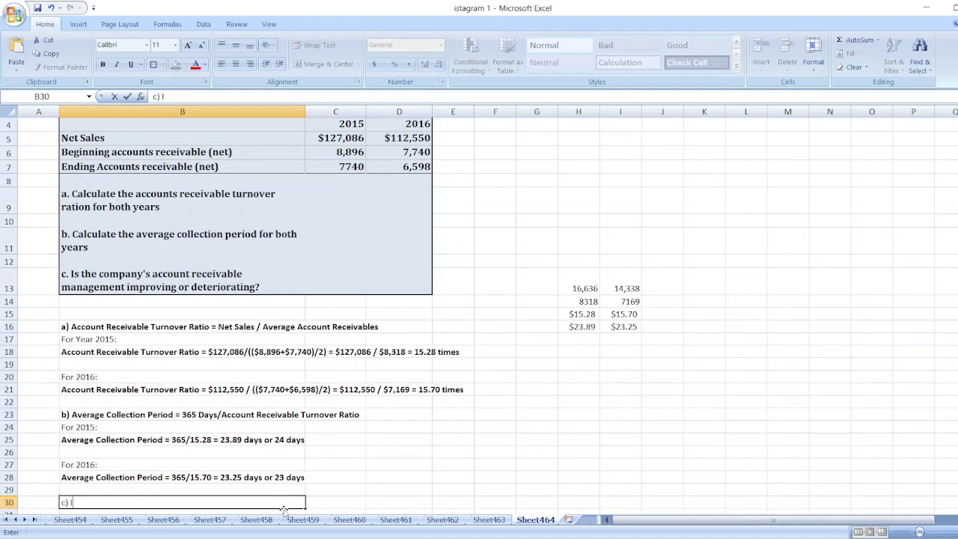
{"action": "type", "text": "mproving."}
{"action": "key", "text": "Return"}
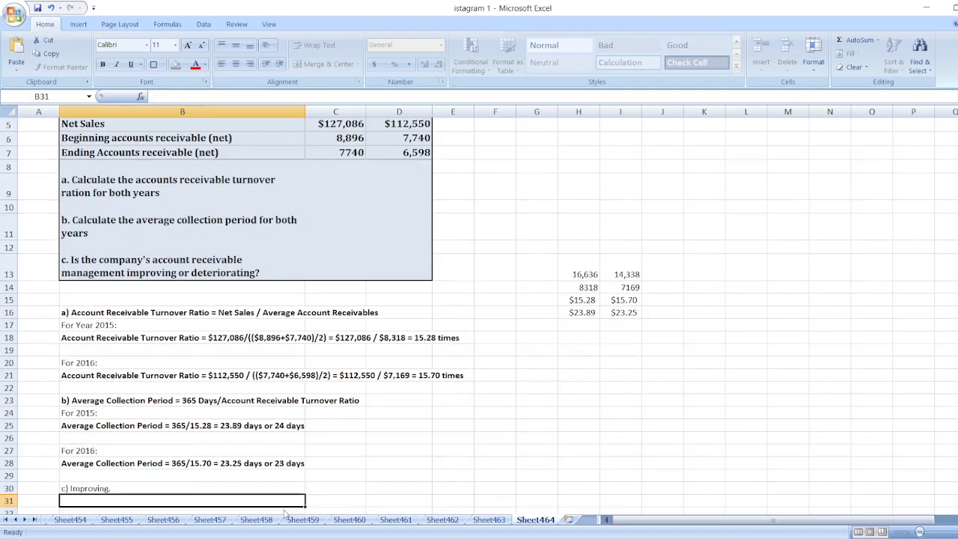
{"action": "key", "text": "Up"}
{"action": "key", "text": "ctrl+b"}
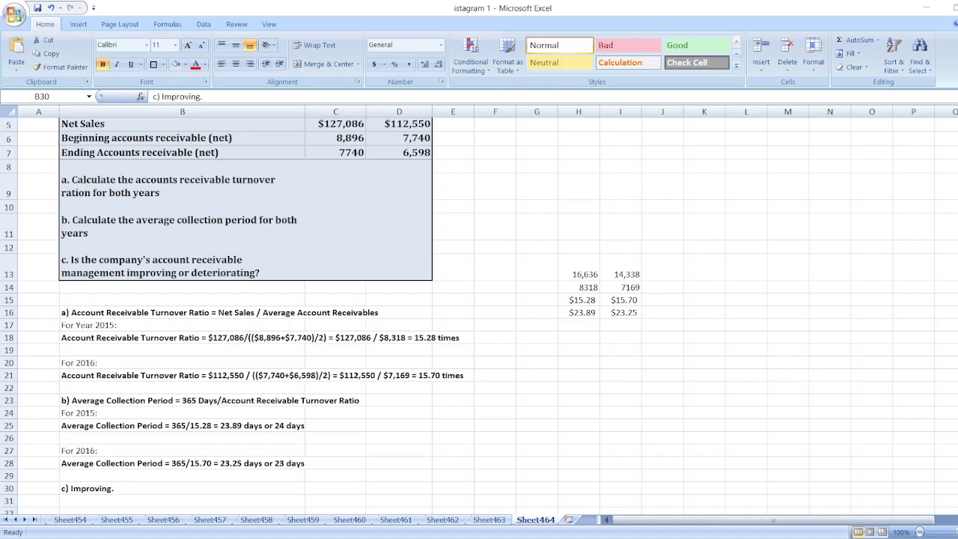
{"action": "key", "text": "alt+Tab"}
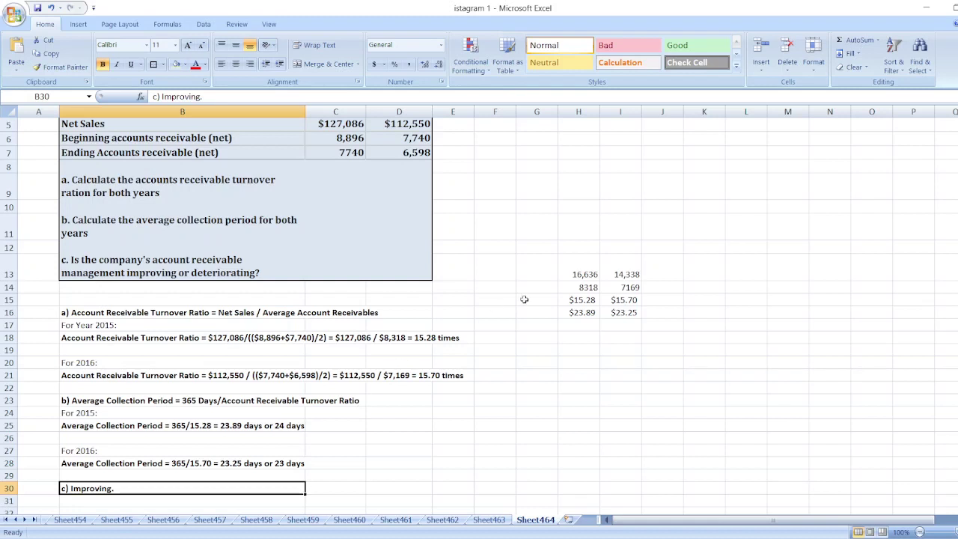
{"action": "left_click", "coordinate": [552, 375]}
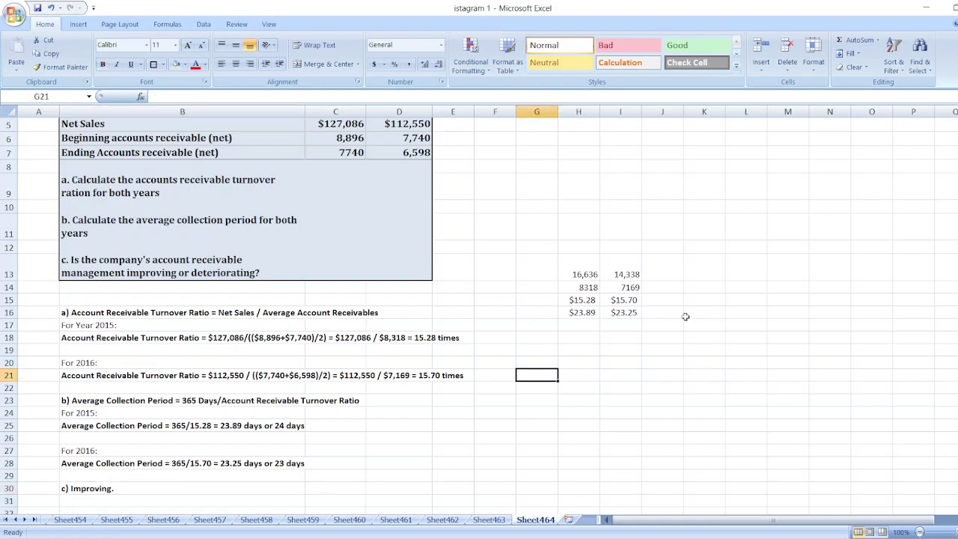